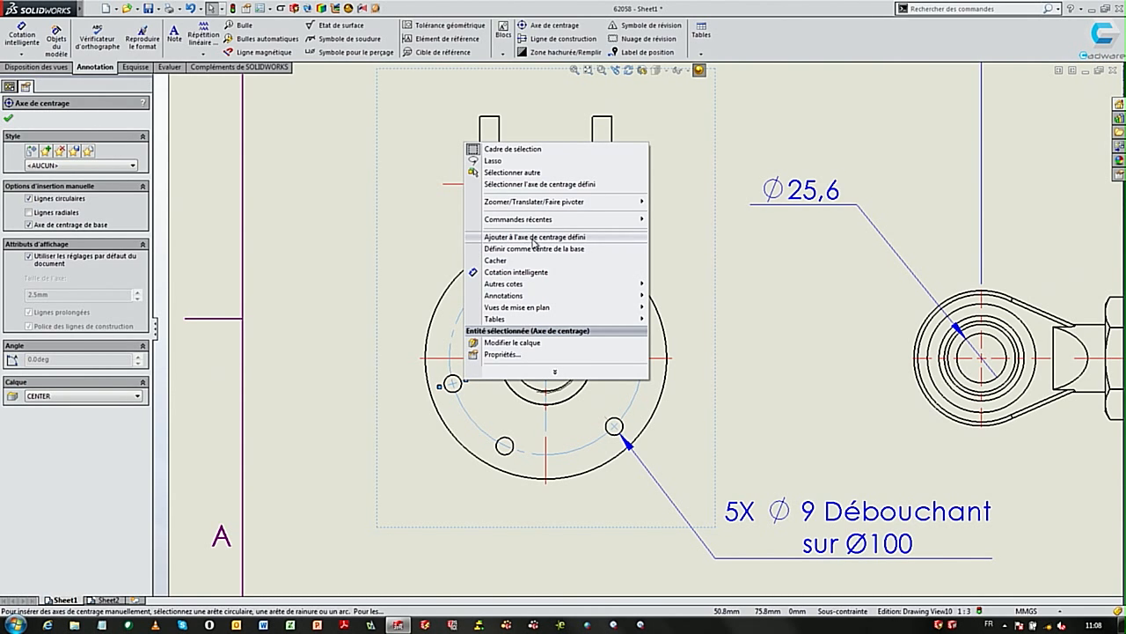
Step: Add the remaining bolt-circle hole to the flange's circular centre mark set and turn on radial lines for it
{"action": "left_click", "coordinate": [534, 237]}
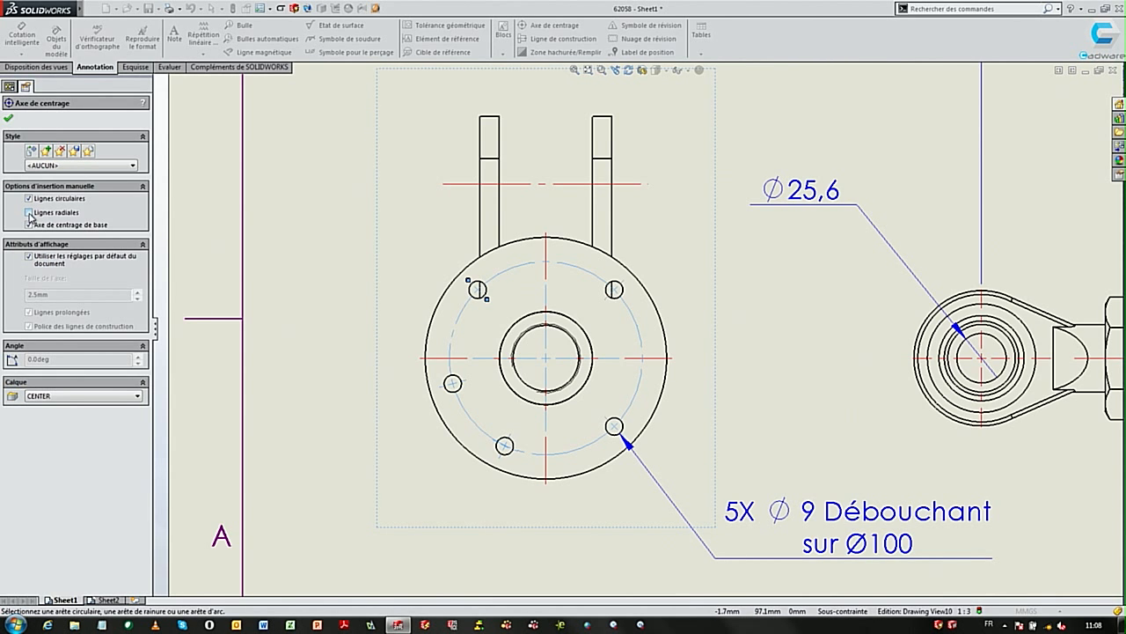
{"action": "key", "text": "f"}
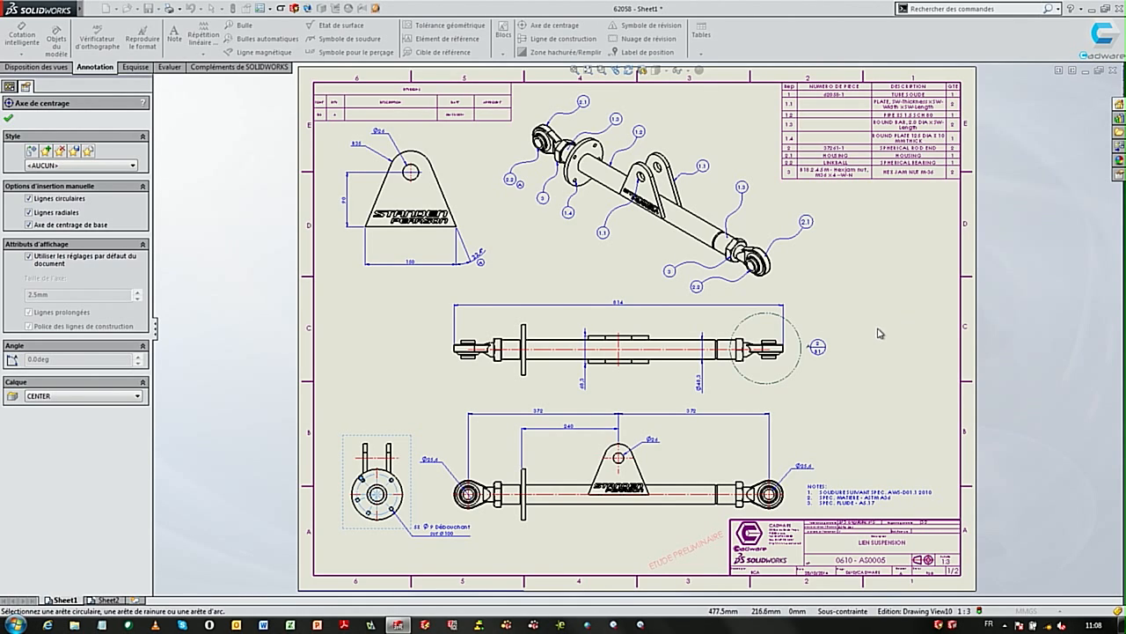
{"action": "scroll", "coordinate": [945, 405], "scroll_direction": "down", "scroll_amount": 3}
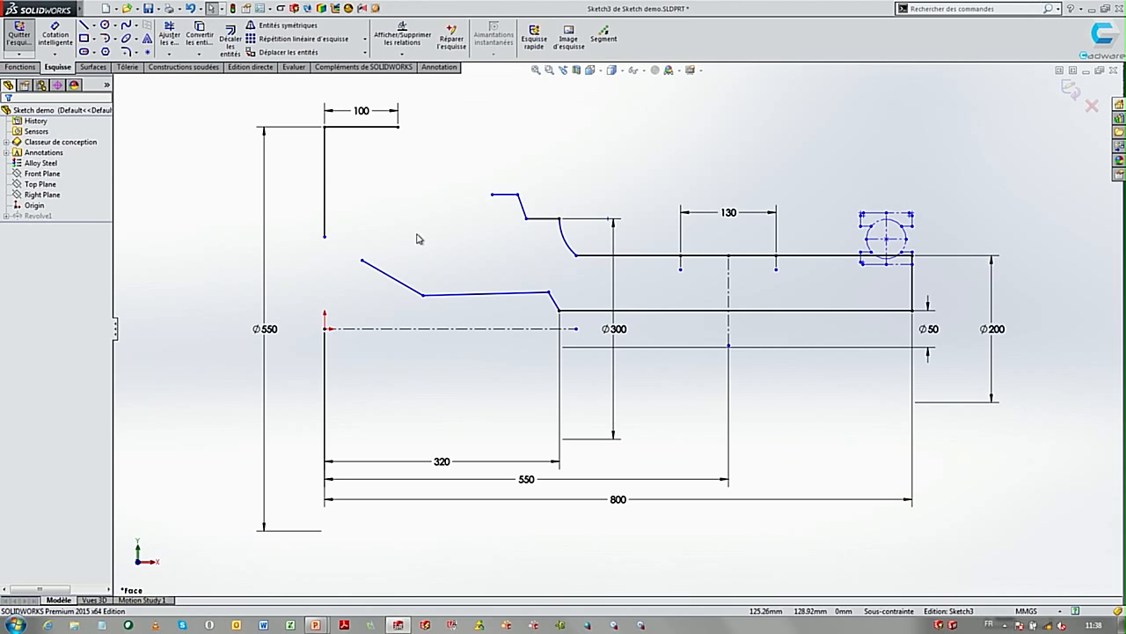
Step: Draw a tangent arc from the lower end of the vertical flange edge to the sloped line, making it tangent to that line too
{"action": "key", "text": "s"}
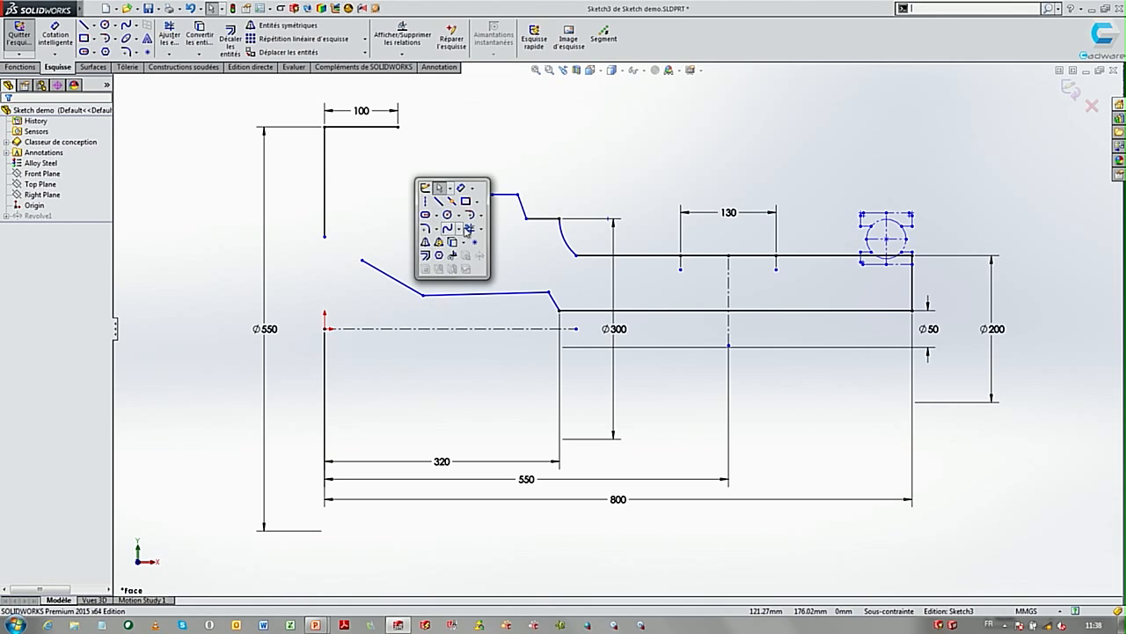
{"action": "left_click", "coordinate": [471, 216]}
{"action": "left_click_drag", "start_coordinate": [327, 237], "coordinate": [361, 260]}
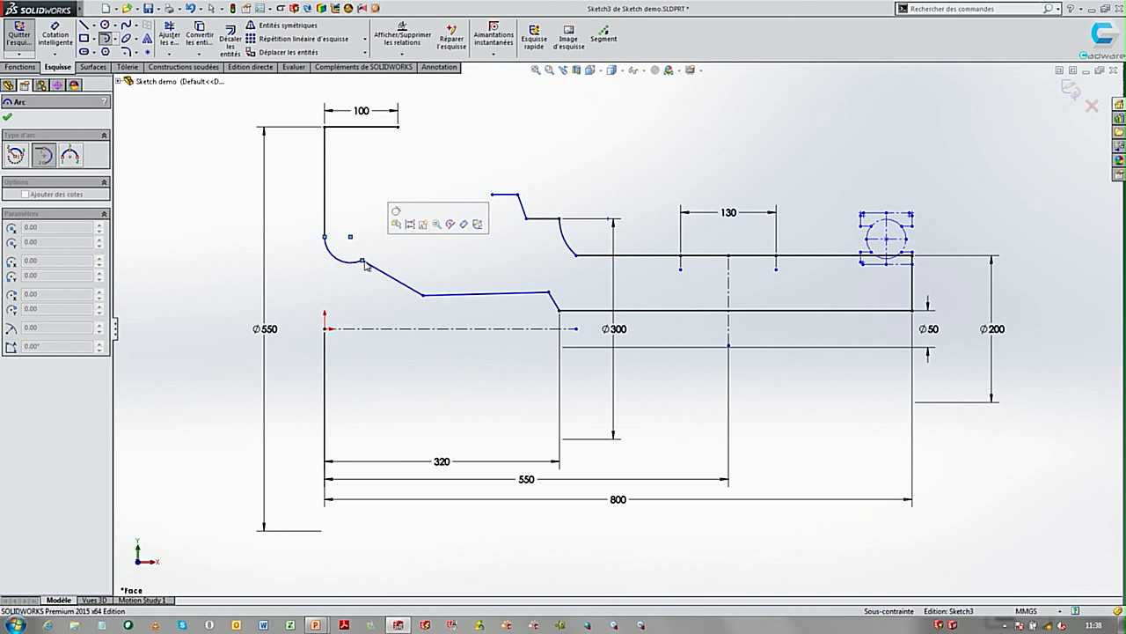
{"action": "left_click", "coordinate": [396, 213]}
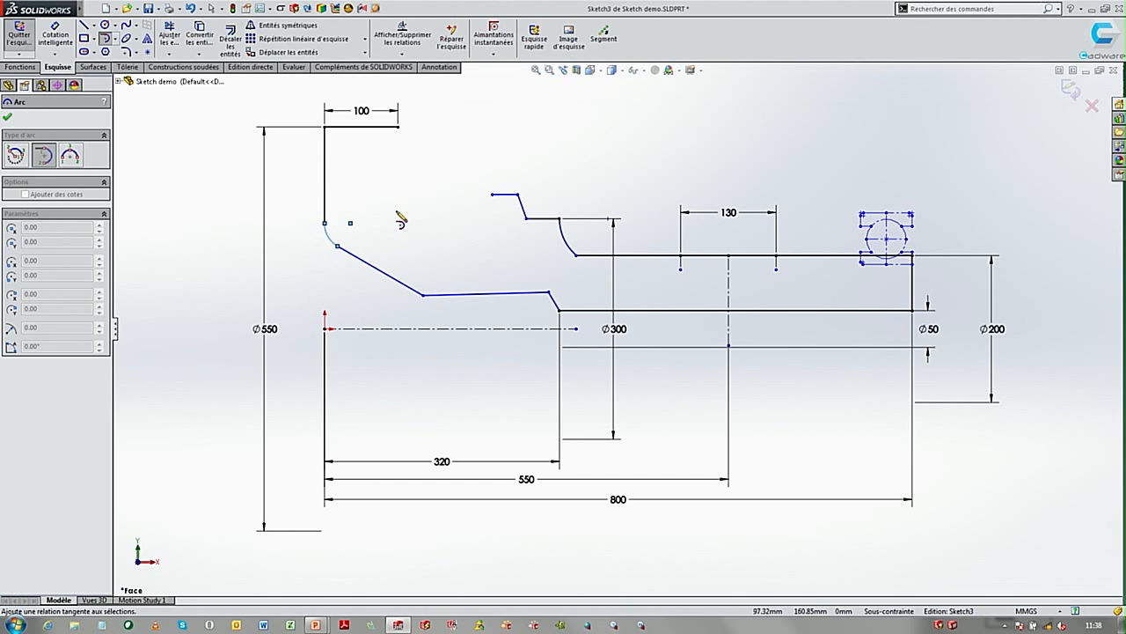
{"action": "key", "text": "Escape"}
Step: Draw a line down from the free end of the 100 mm edge, make it perpendicular to that edge and shorten it
{"action": "right_click_drag", "start_coordinate": [461, 230], "coordinate": [431, 200]}
{"action": "mouse_move", "coordinate": [397, 127]}
{"action": "left_mouse_down"}
{"action": "mouse_move", "coordinate": [378, 219]}
{"action": "mouse_move", "coordinate": [423, 179]}
{"action": "left_mouse_up"}
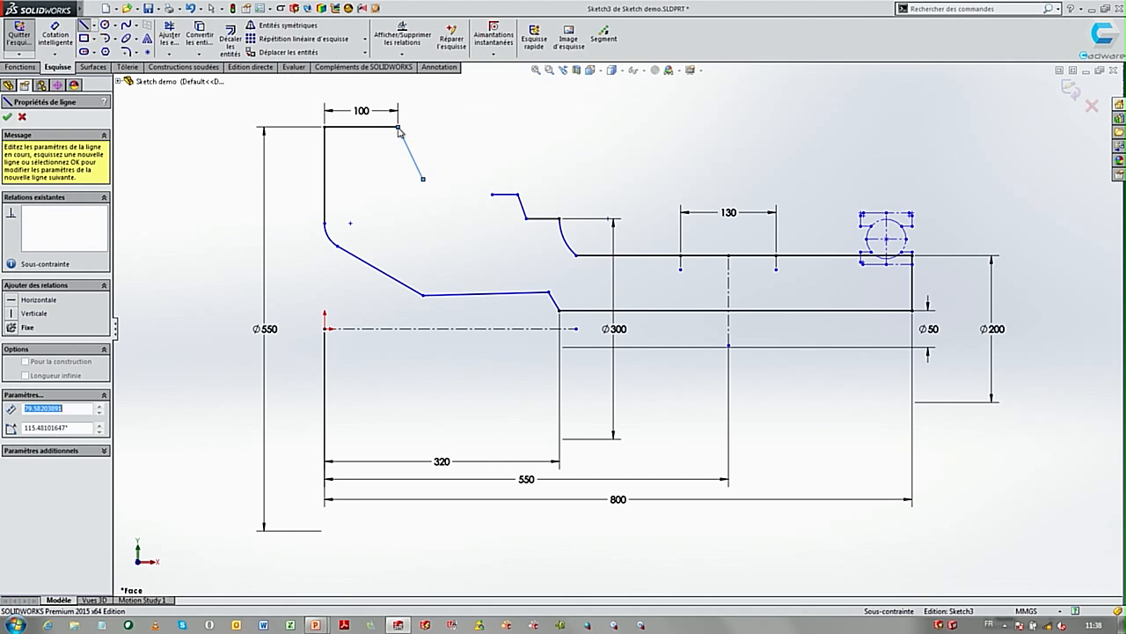
{"action": "left_click", "coordinate": [474, 79]}
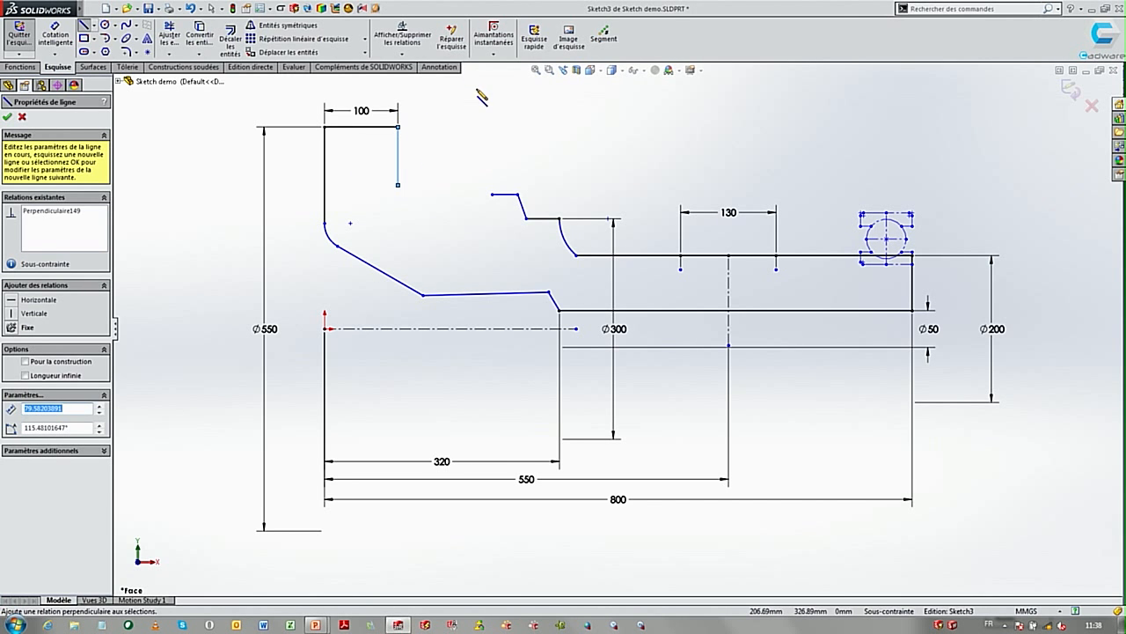
{"action": "key", "text": "Escape"}
{"action": "left_click", "coordinate": [398, 165]}
{"action": "left_click_drag", "start_coordinate": [403, 163], "coordinate": [403, 157]}
{"action": "left_click", "coordinate": [444, 246]}
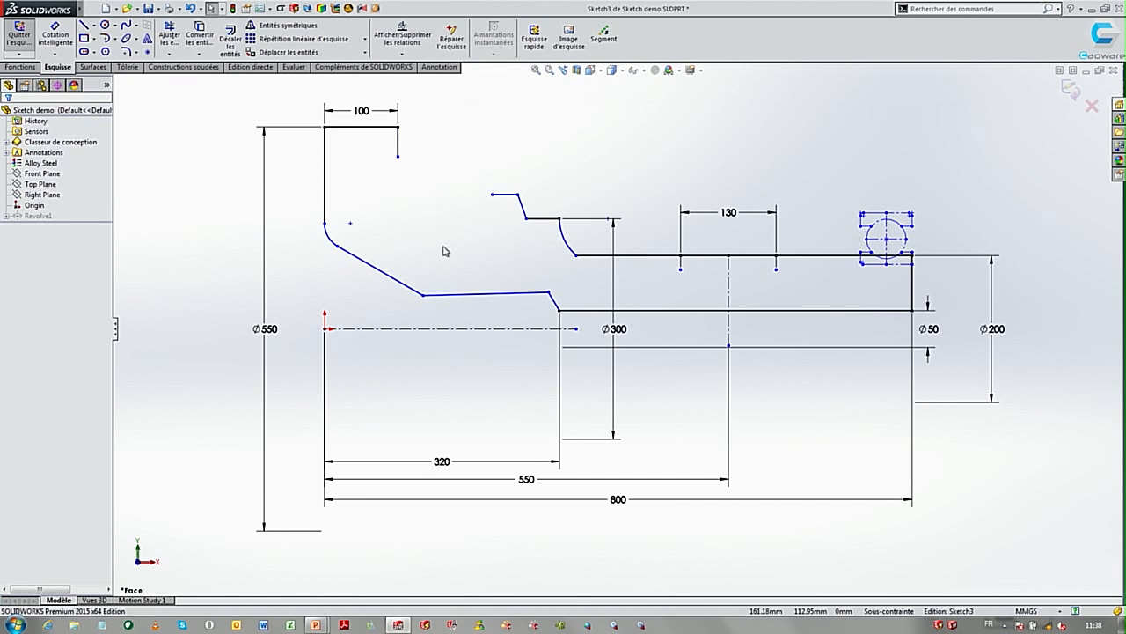
Step: Draw a style spline from the short vertical line to the upper step line, with tangency at the start and equal curvature at the end
{"action": "key", "text": "s"}
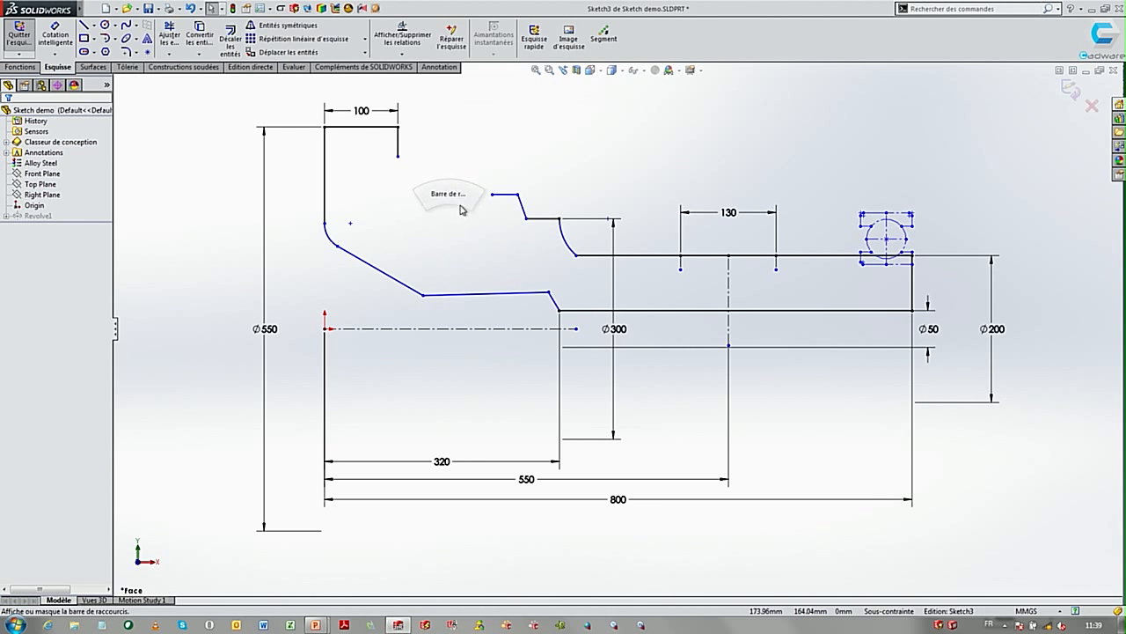
{"action": "left_click", "coordinate": [498, 259]}
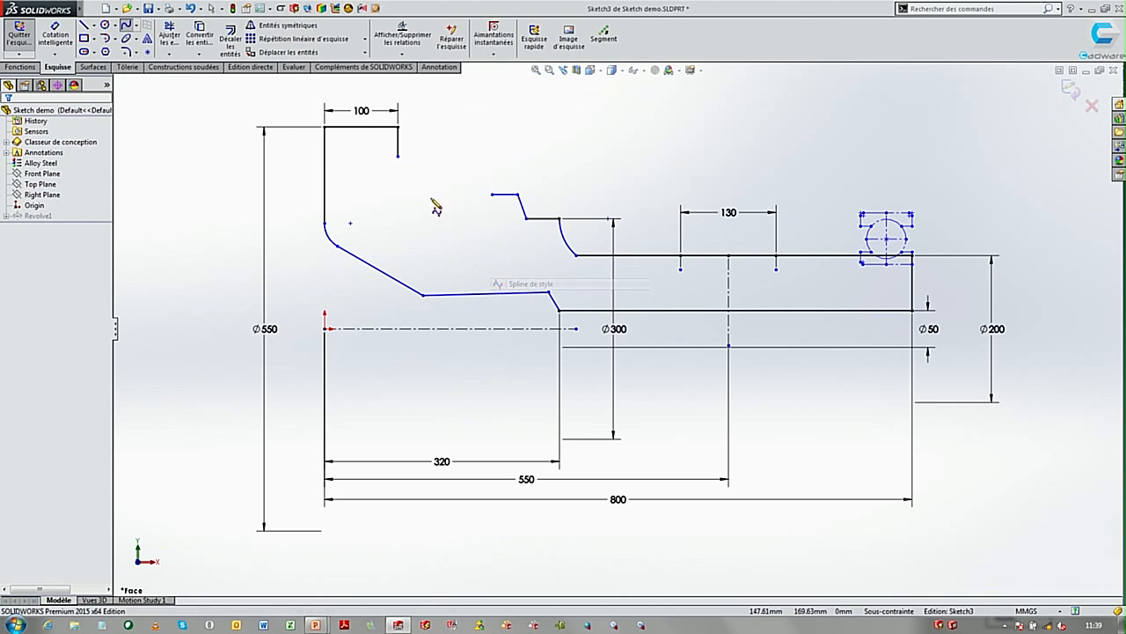
{"action": "left_click", "coordinate": [397, 184]}
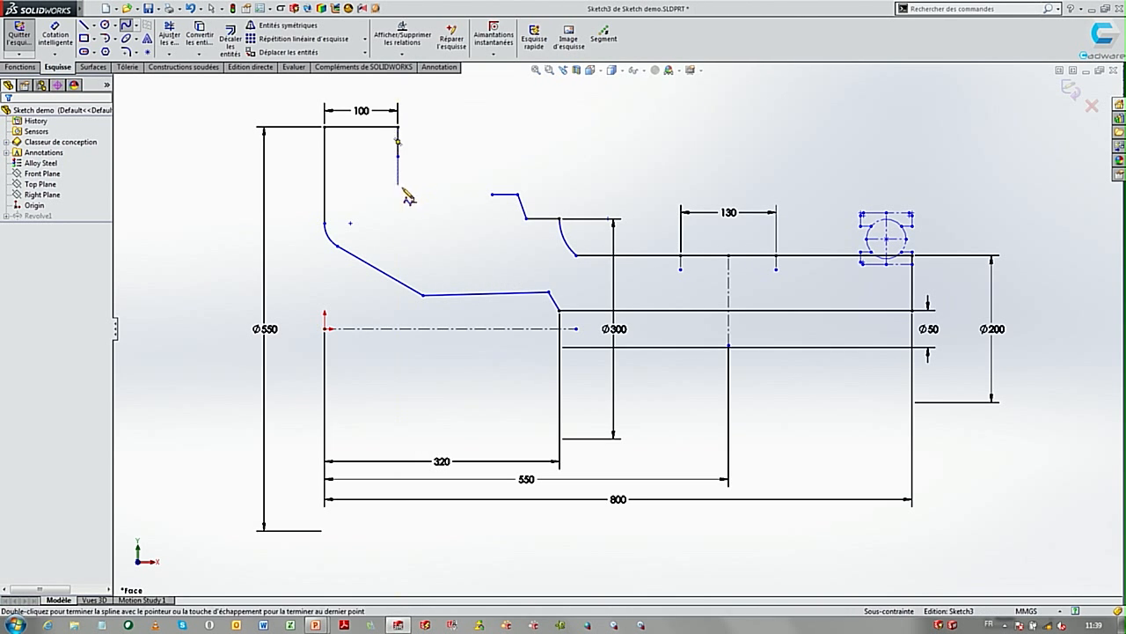
{"action": "double_click", "coordinate": [492, 195]}
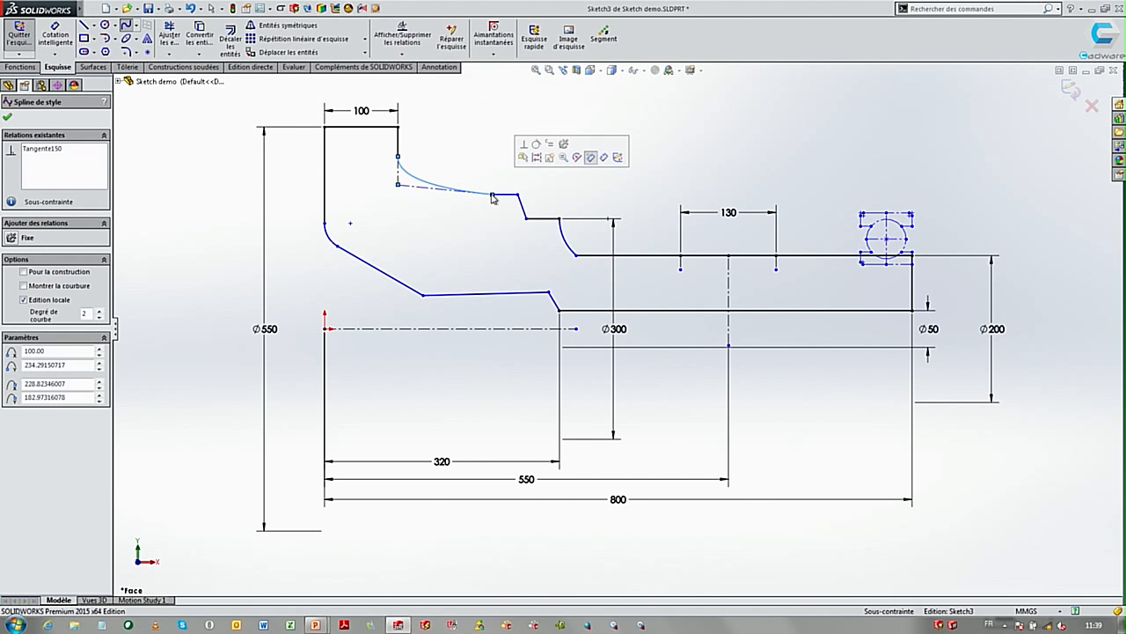
{"action": "left_click", "coordinate": [550, 144]}
{"action": "left_click", "coordinate": [573, 170]}
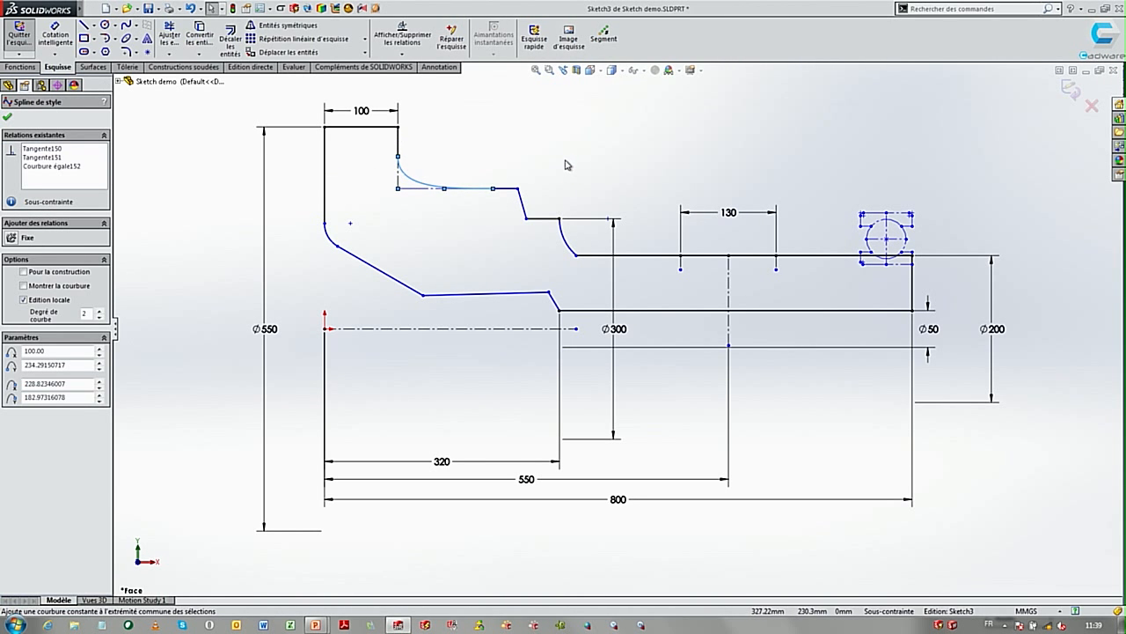
Step: Make the two lines at the lower step corner perpendicular and the concave arc tangent to the shaft's upper line
{"action": "left_click", "coordinate": [527, 220]}
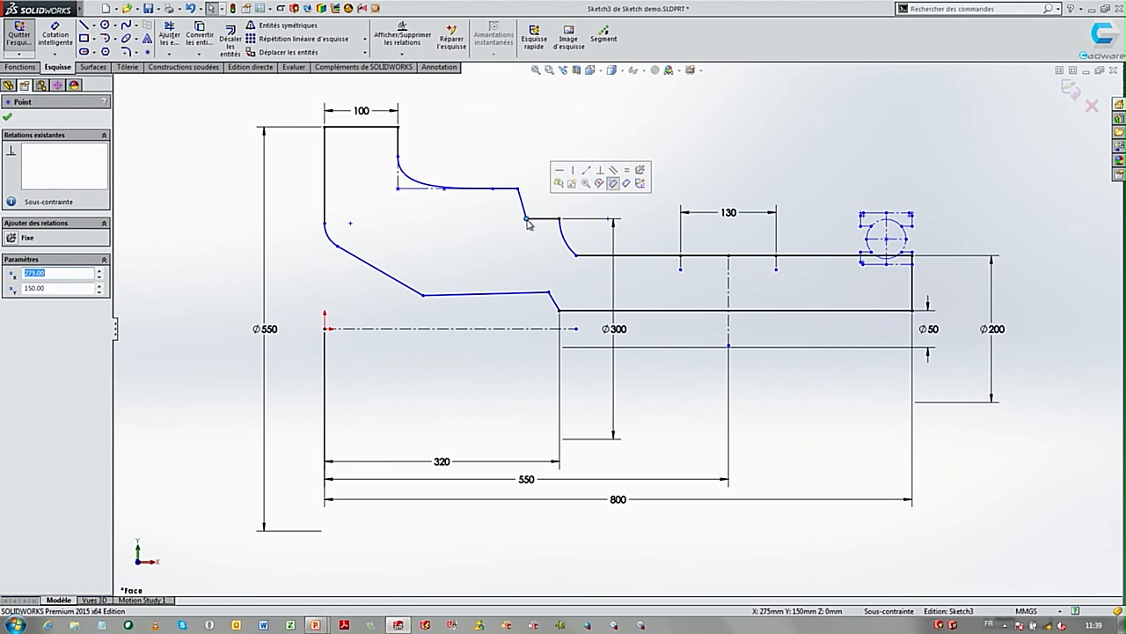
{"action": "left_click", "coordinate": [601, 172]}
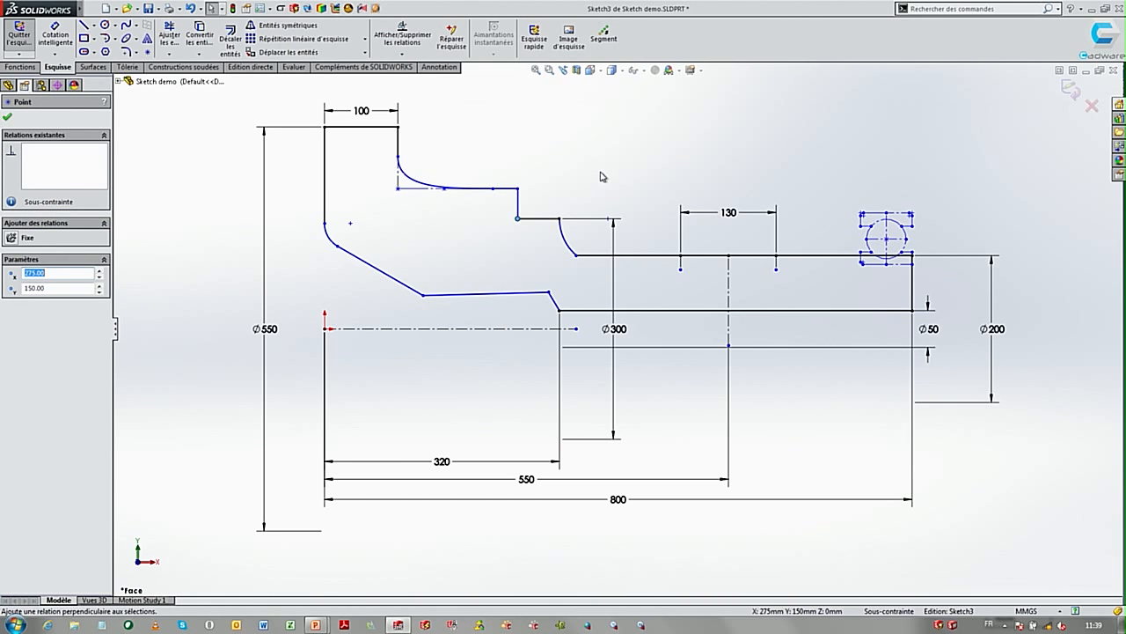
{"action": "left_click", "coordinate": [578, 259]}
{"action": "left_click", "coordinate": [649, 220]}
{"action": "left_click", "coordinate": [615, 180]}
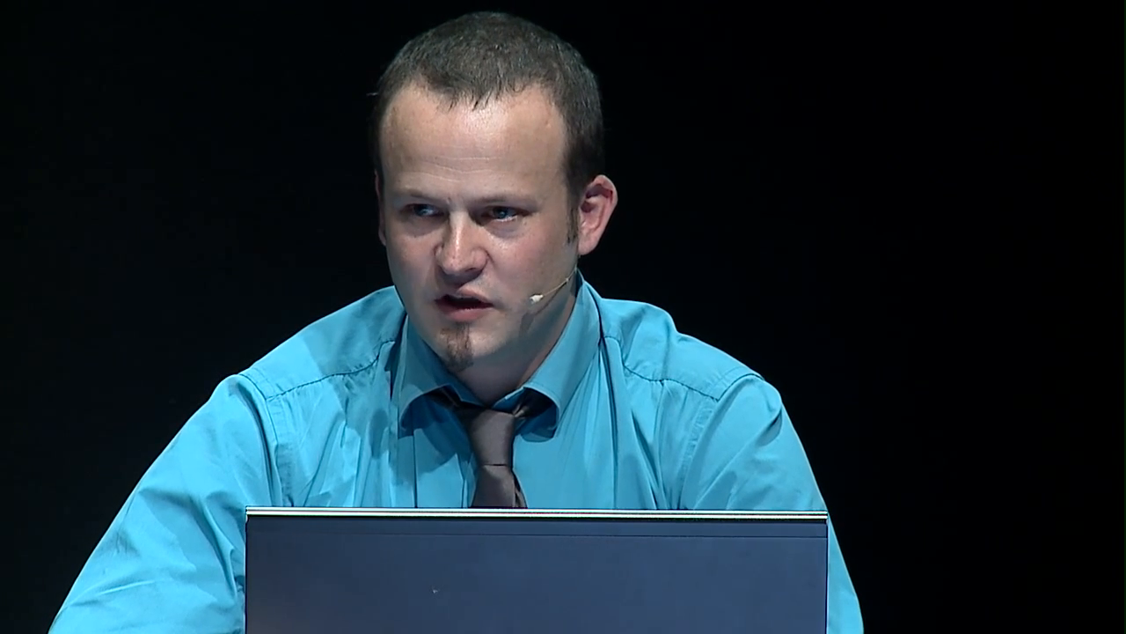
Step: Make the slightly tilted inner bore line horizontal
{"action": "left_click", "coordinate": [465, 300]}
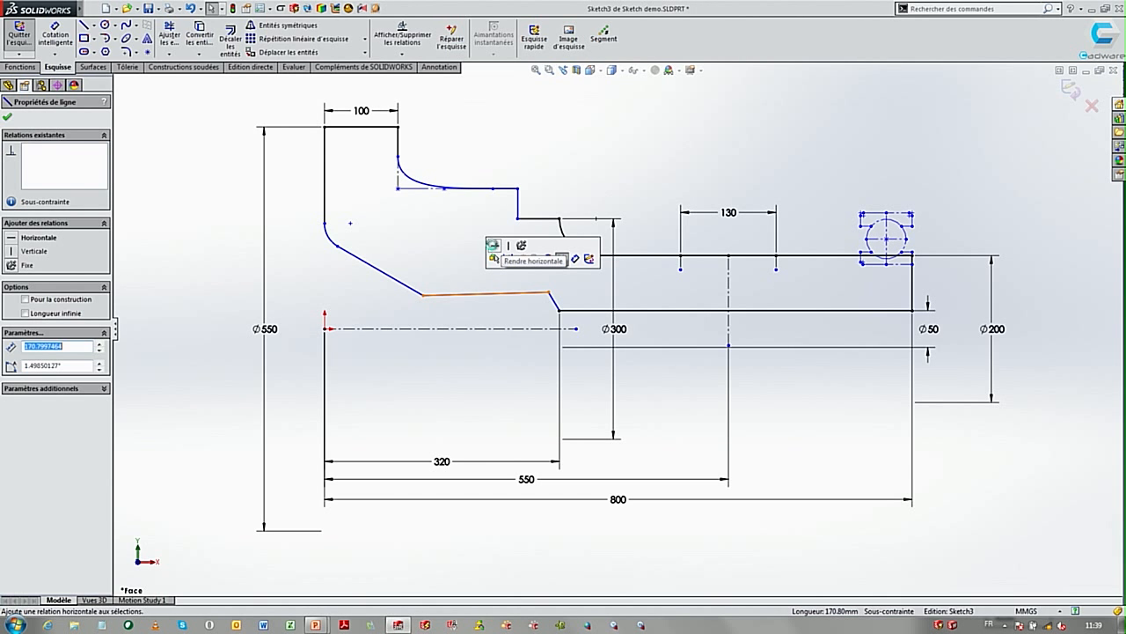
{"action": "left_click", "coordinate": [494, 247]}
{"action": "left_click", "coordinate": [449, 268]}
Step: Dimension the full cone angles about the centreline: 60° for the long sloped line and 118° for the short one
{"action": "right_click_drag", "start_coordinate": [484, 233], "coordinate": [485, 210]}
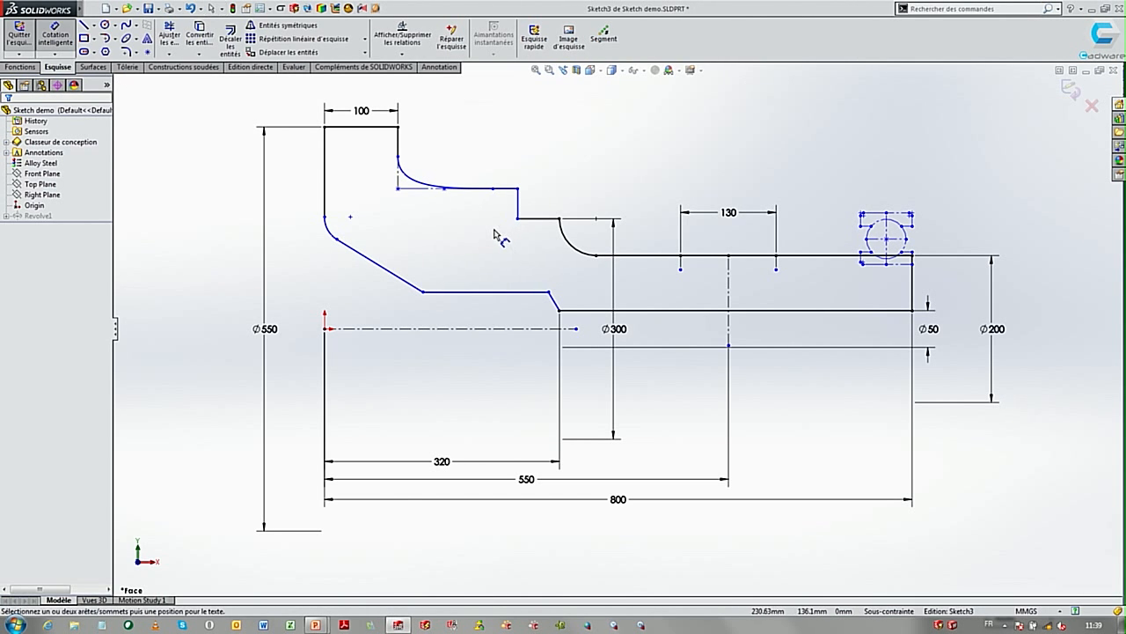
{"action": "left_click", "coordinate": [401, 276]}
{"action": "left_click", "coordinate": [378, 328]}
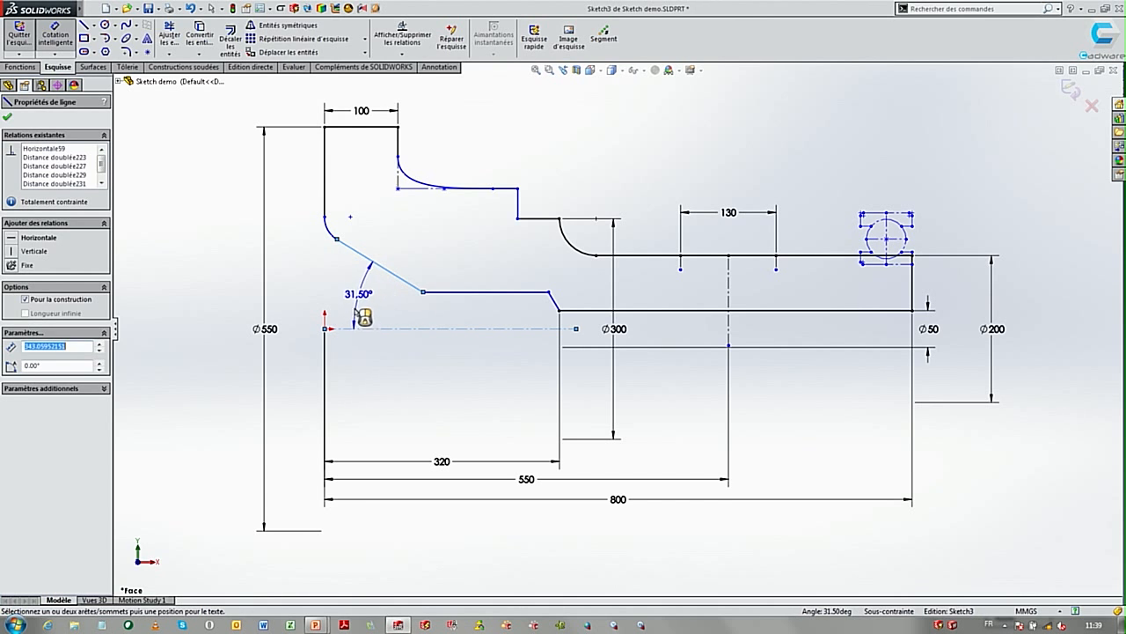
{"action": "left_click", "coordinate": [304, 301]}
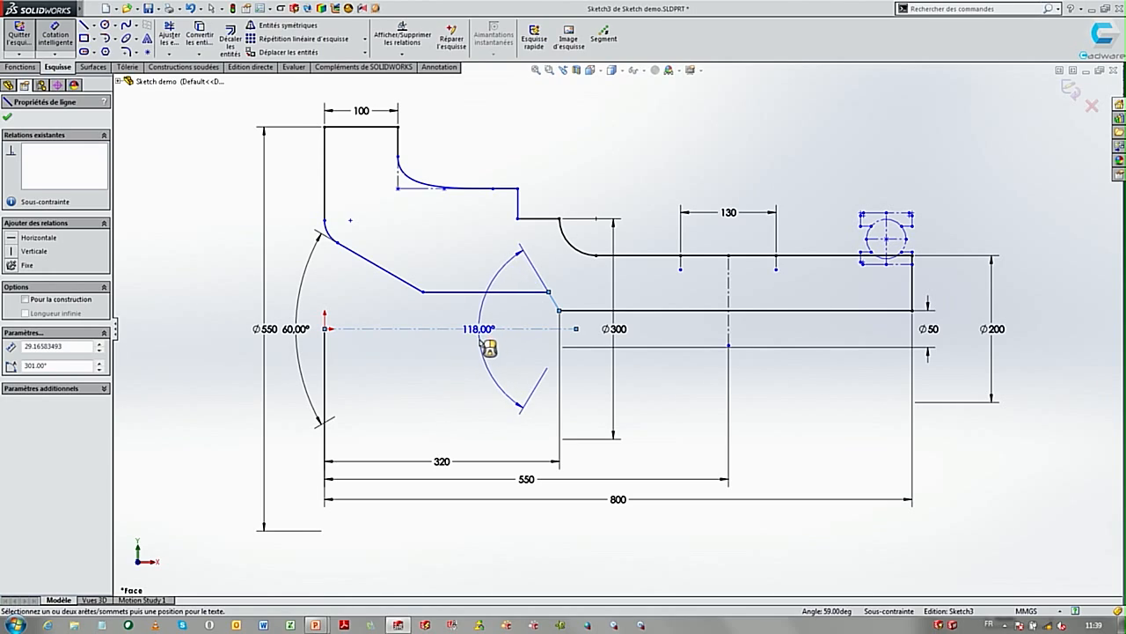
{"action": "left_click", "coordinate": [491, 339]}
{"action": "left_click", "coordinate": [436, 322]}
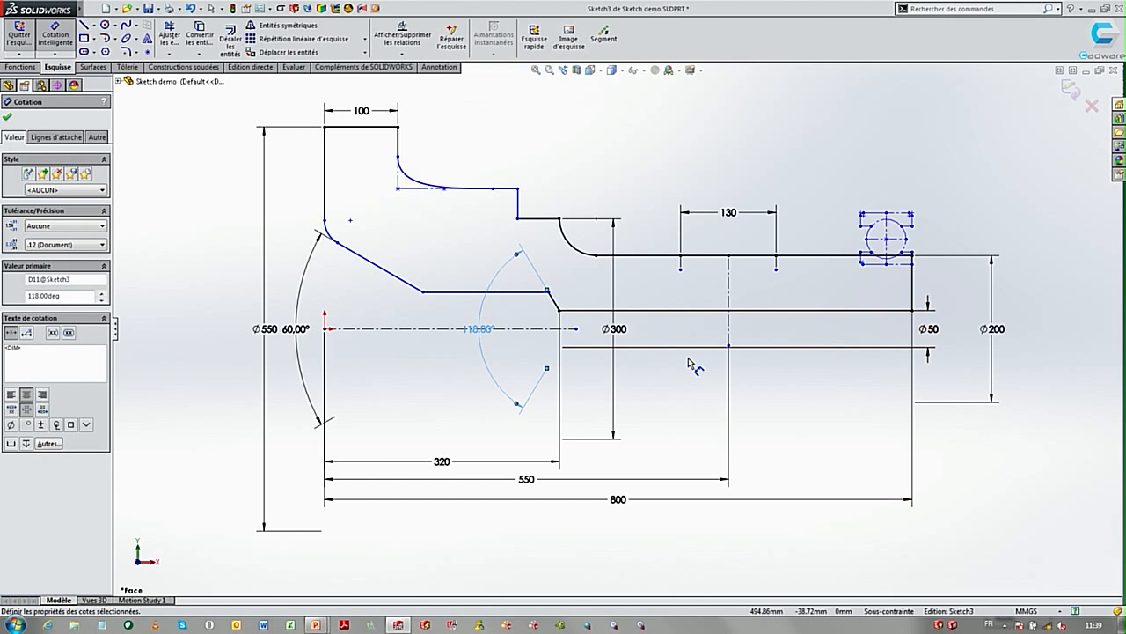
{"action": "key", "text": "Escape"}
Step: Draw a trapezoidal groove below the shaft line, its floor a midpoint line on the vertical centreline, with sides meeting the 130 mm endpoints
{"action": "scroll", "coordinate": [761, 290], "scroll_direction": "down", "scroll_amount": 5}
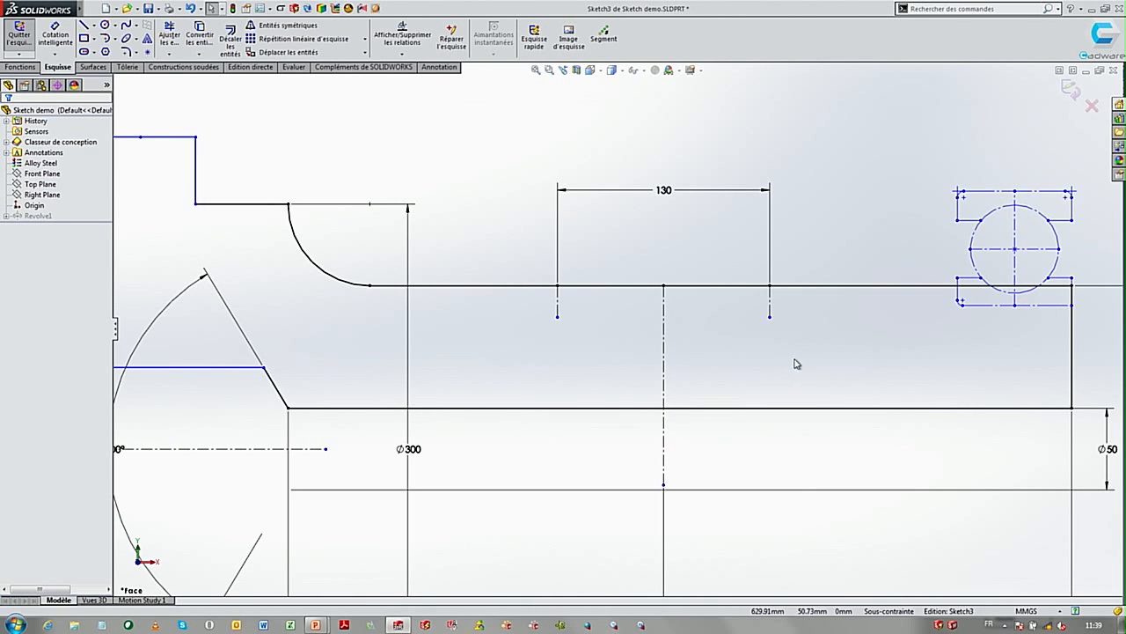
{"action": "key", "text": "s"}
{"action": "left_click", "coordinate": [828, 330]}
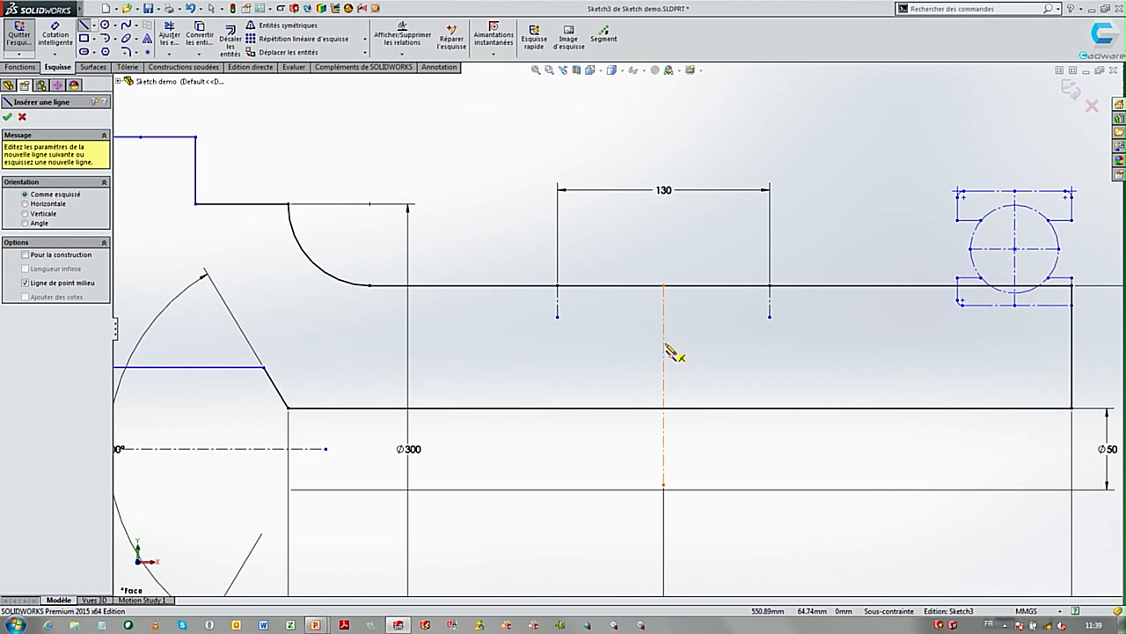
{"action": "left_click", "coordinate": [664, 343]}
{"action": "left_click", "coordinate": [730, 342]}
{"action": "left_click", "coordinate": [770, 286]}
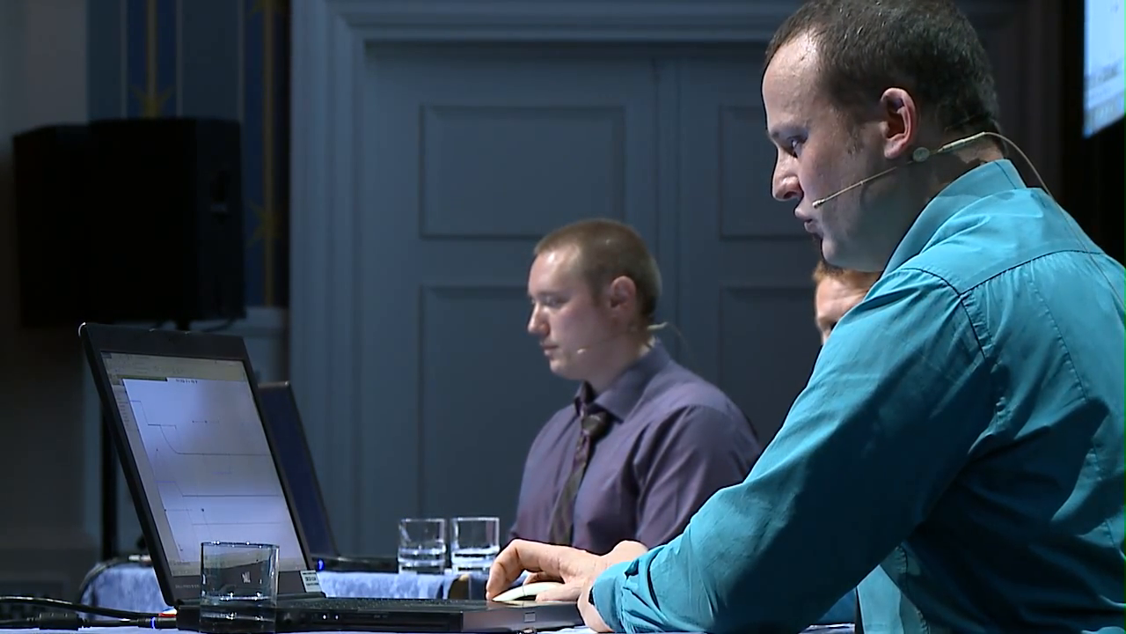
Step: Draw a 30 by 10 mm corner rectangle with midpoint construction lines and attach it centred beneath the groove floor
{"action": "key", "text": "s"}
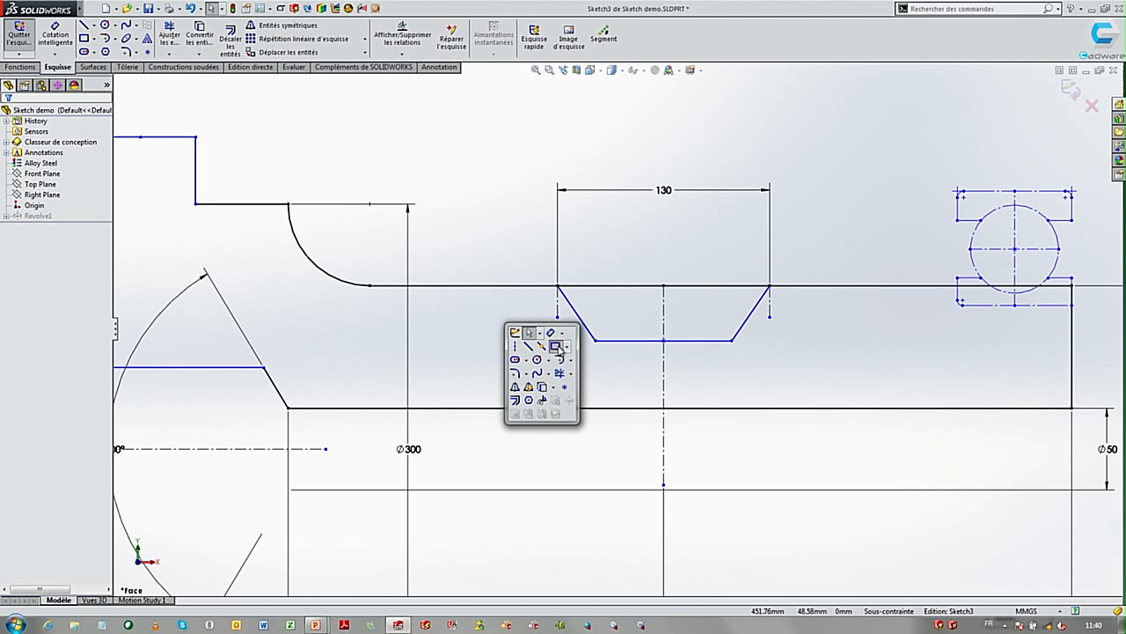
{"action": "left_click", "coordinate": [547, 343]}
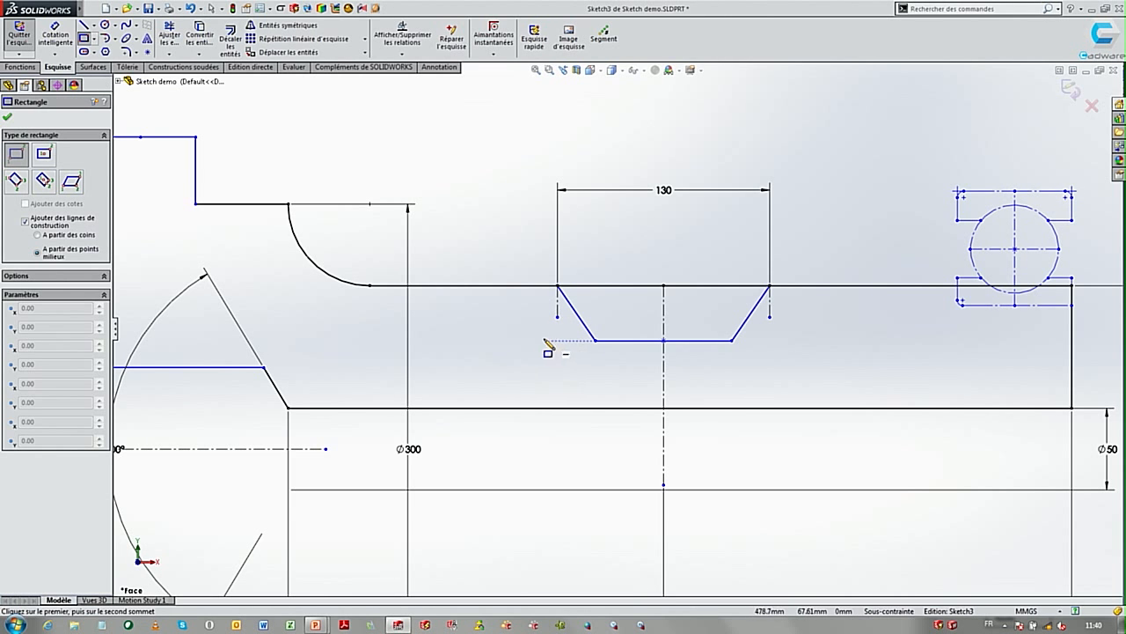
{"action": "left_click", "coordinate": [44, 156]}
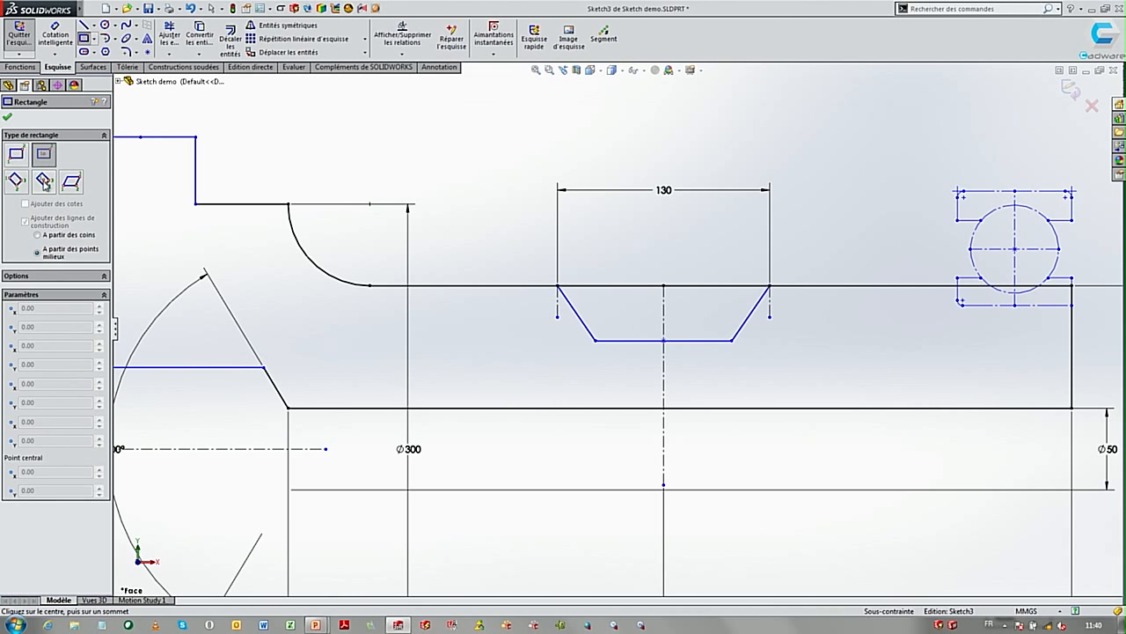
{"action": "left_click", "coordinate": [16, 180]}
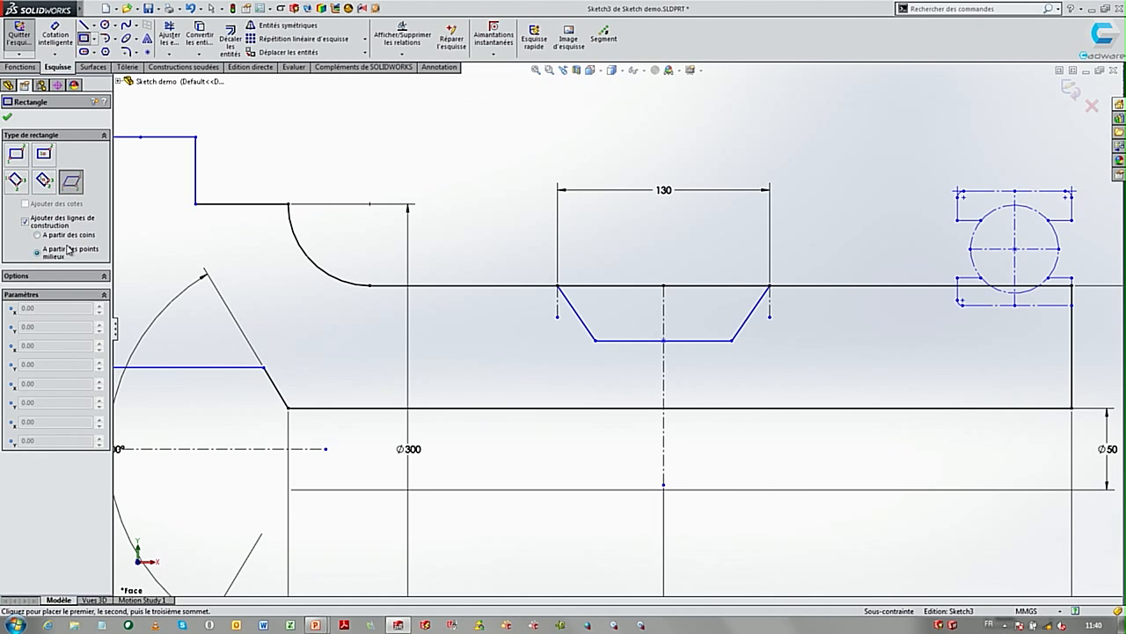
{"action": "left_click", "coordinate": [25, 156]}
{"action": "mouse_move", "coordinate": [369, 201]}
{"action": "left_mouse_down"}
{"action": "mouse_move", "coordinate": [378, 133]}
{"action": "mouse_move", "coordinate": [478, 196]}
{"action": "left_mouse_up"}
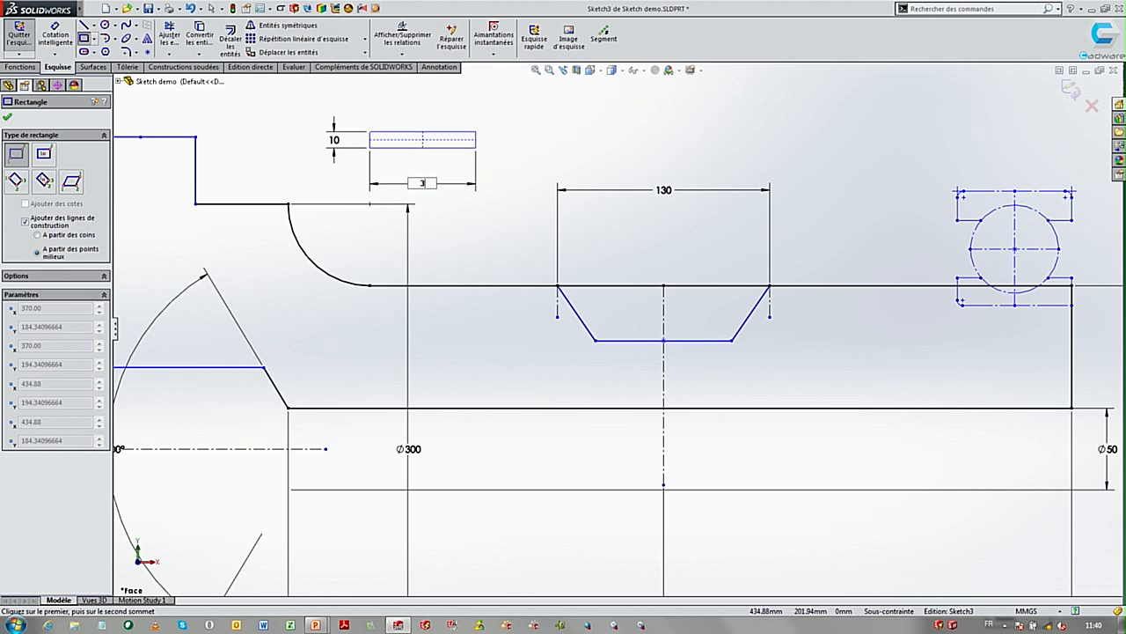
{"action": "type", "text": "0"}
{"action": "key", "text": "Return"}
{"action": "key", "text": "Escape"}
{"action": "left_click_drag", "start_coordinate": [394, 140], "coordinate": [663, 348]}
{"action": "left_click", "coordinate": [736, 365]}
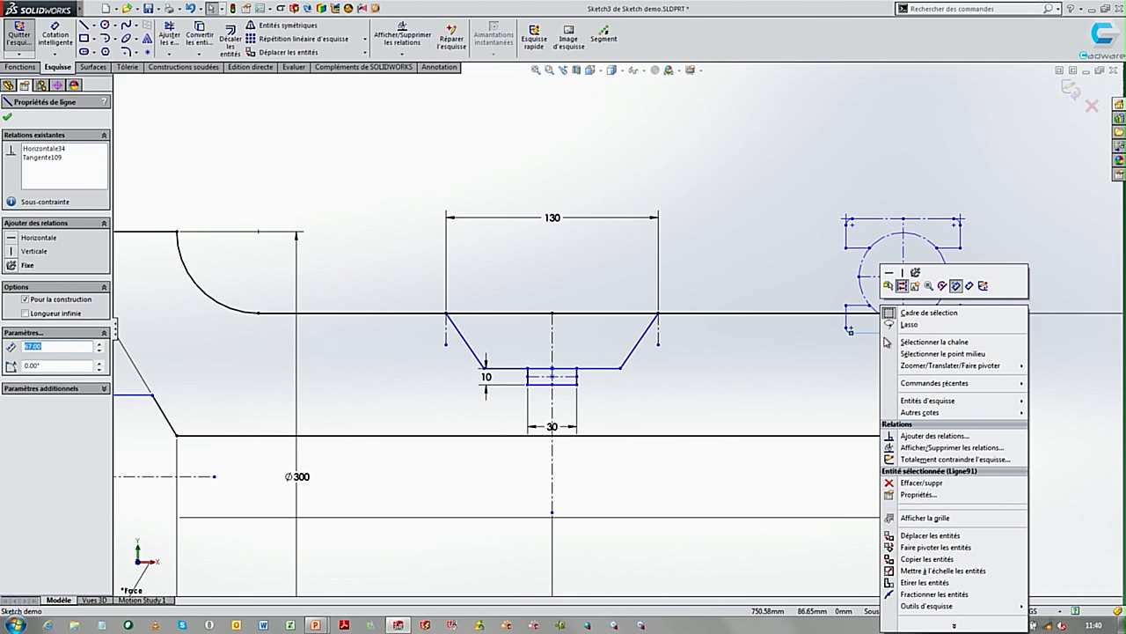
Step: Select the chain of construction lines below the circle near the shaft end and convert it to solid sketch geometry
{"action": "left_click", "coordinate": [886, 342]}
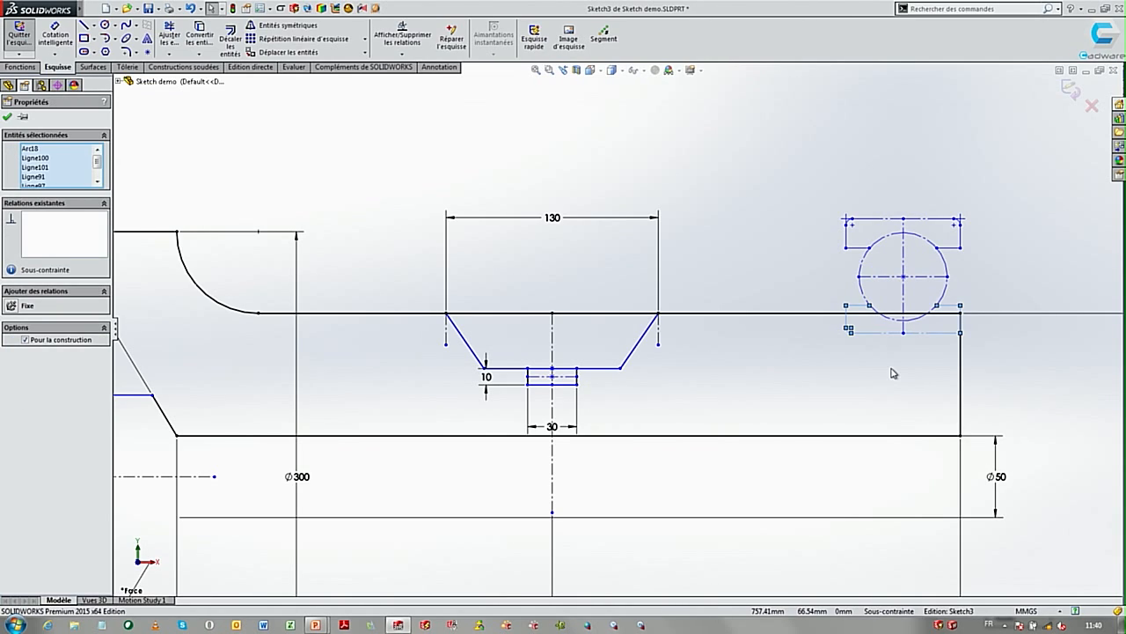
{"action": "left_click", "coordinate": [48, 342]}
{"action": "left_click", "coordinate": [396, 261]}
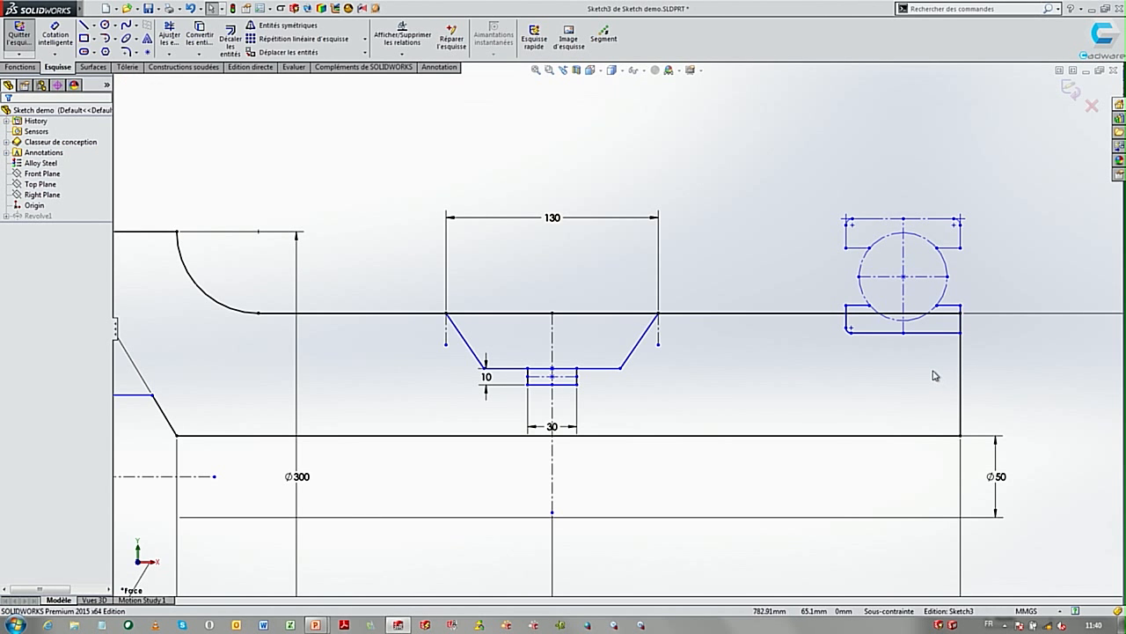
Step: Split the long horizontal line at the bottom of the shaft profile into five equal sketch segments
{"action": "middle_click_drag", "start_coordinate": [818, 411], "coordinate": [882, 355], "text": "ctrl"}
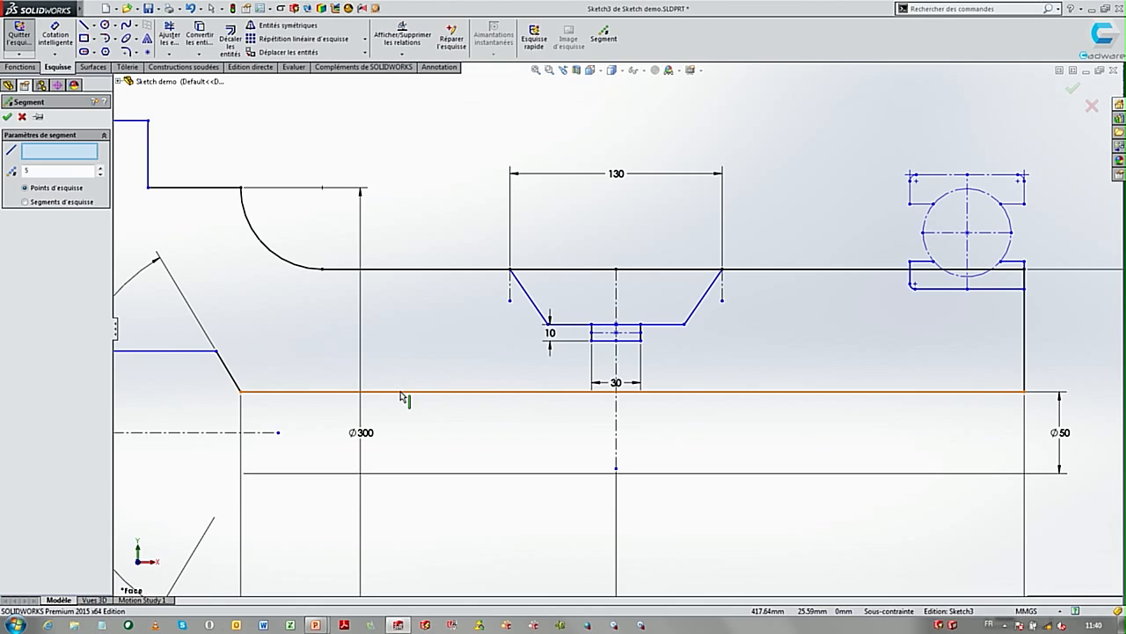
{"action": "left_click", "coordinate": [401, 393]}
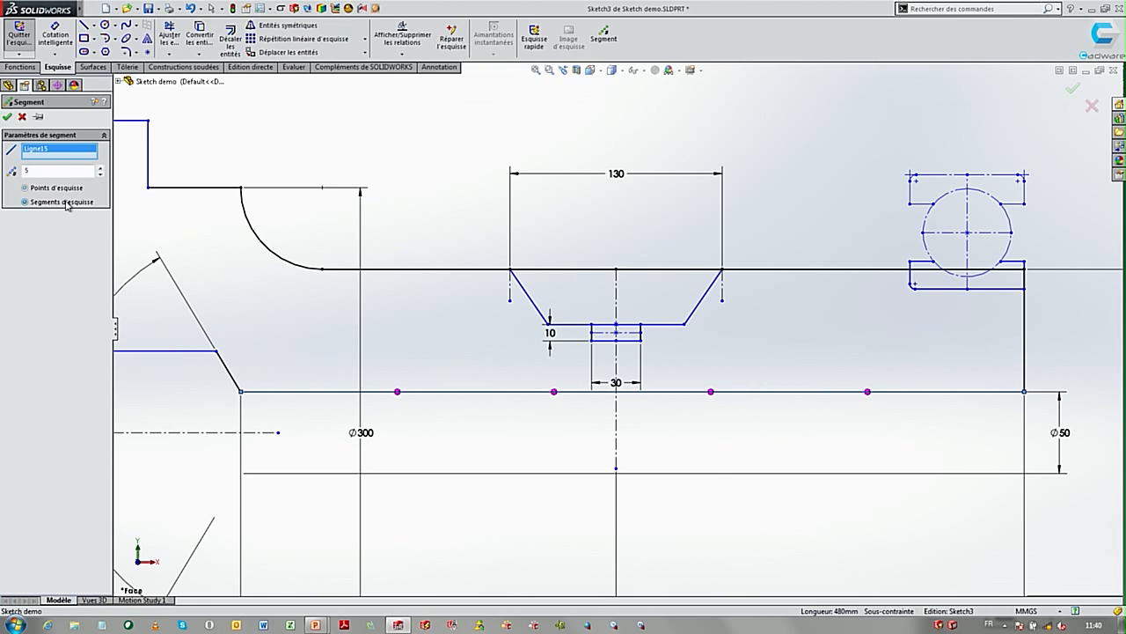
{"action": "left_click", "coordinate": [7, 116]}
Step: Remove the relations holding the last lower segment and reposition both endpoints so it slopes up to the vertical end edge at about Y 66 mm
{"action": "left_click", "coordinate": [899, 392]}
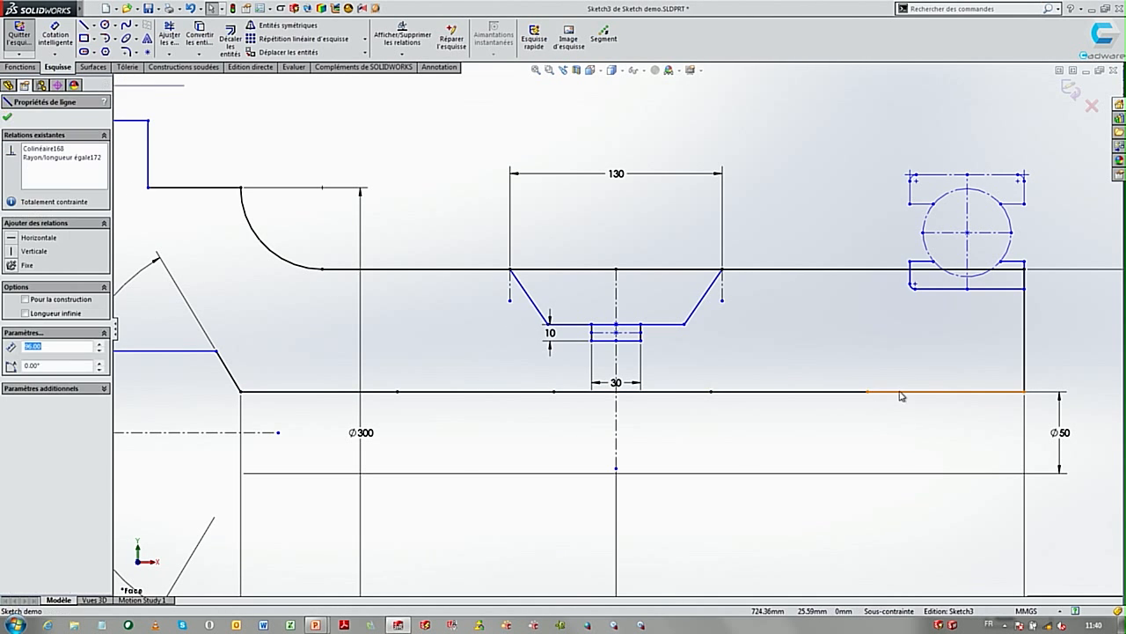
{"action": "left_click", "coordinate": [952, 384]}
{"action": "key", "text": "Delete"}
{"action": "left_click", "coordinate": [869, 405]}
{"action": "left_click_drag", "start_coordinate": [1024, 391], "coordinate": [1025, 325]}
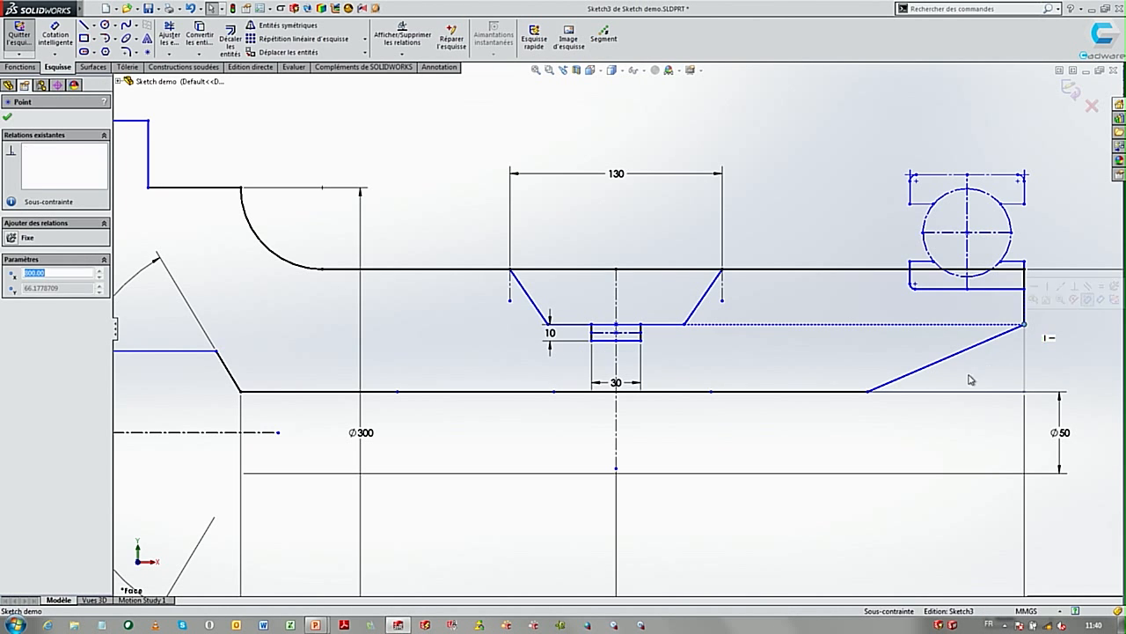
{"action": "left_click_drag", "start_coordinate": [869, 391], "coordinate": [946, 393]}
{"action": "left_click", "coordinate": [897, 440]}
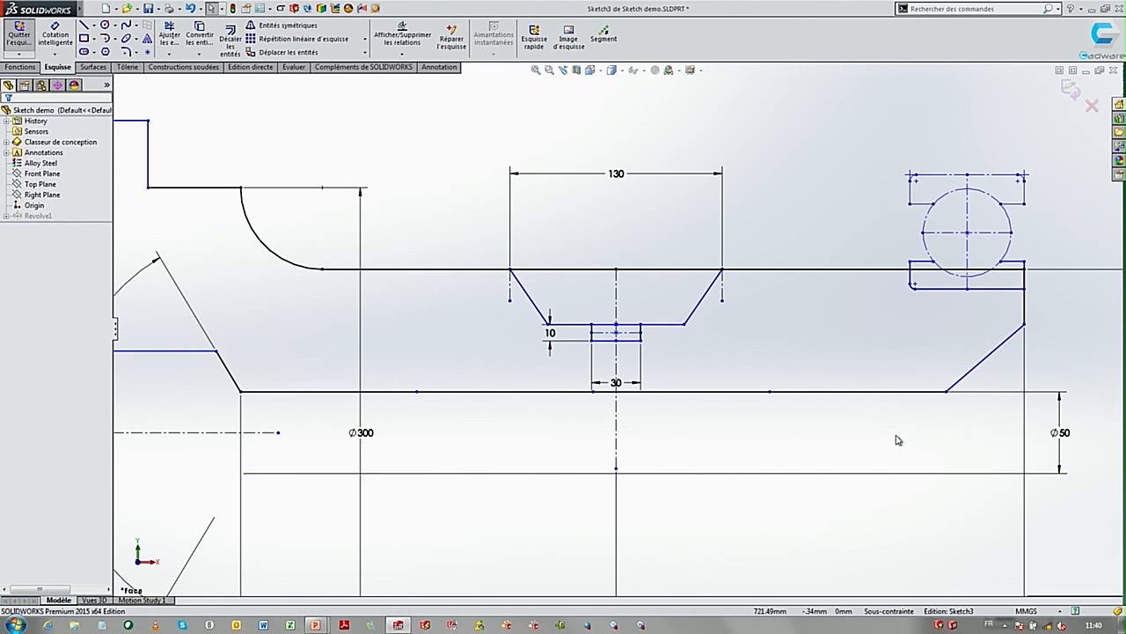
Step: Exit the profile sketch to rebuild the revolved shaft
{"action": "key", "text": "f"}
{"action": "left_click", "coordinate": [1070, 89]}
{"action": "middle_click_drag", "start_coordinate": [768, 360], "coordinate": [826, 390]}
{"action": "middle_click_drag", "start_coordinate": [654, 193], "coordinate": [716, 171], "text": "ctrl"}
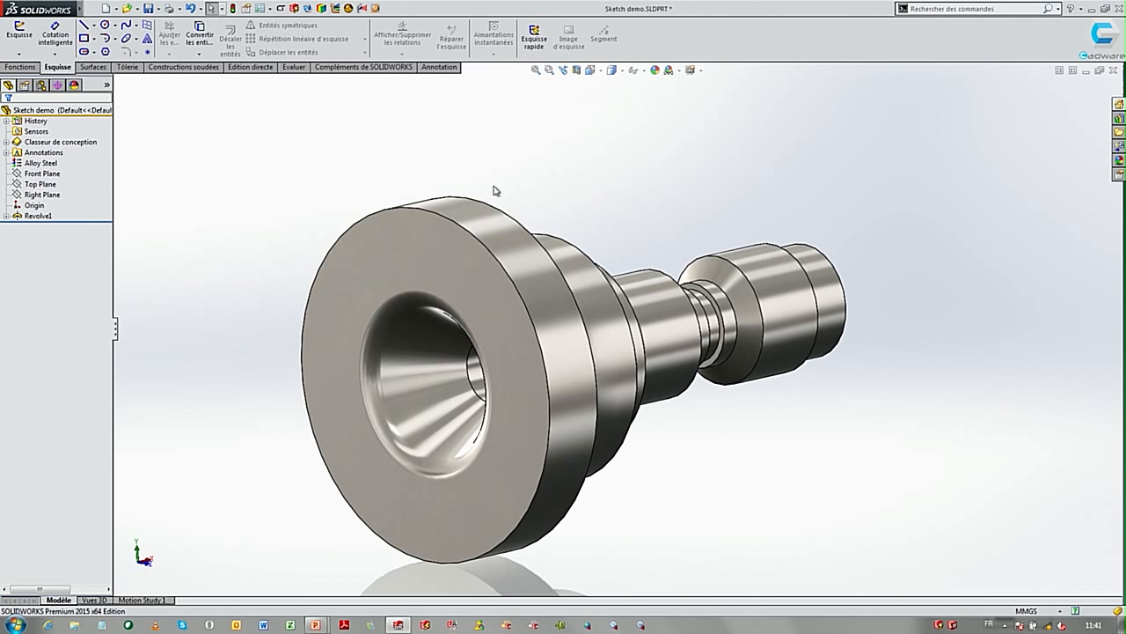
Step: Start a Hole Wizard feature on the large flange face and sketch a positioning circle centred on the origin between the bore and outer edge
{"action": "left_click", "coordinate": [390, 224]}
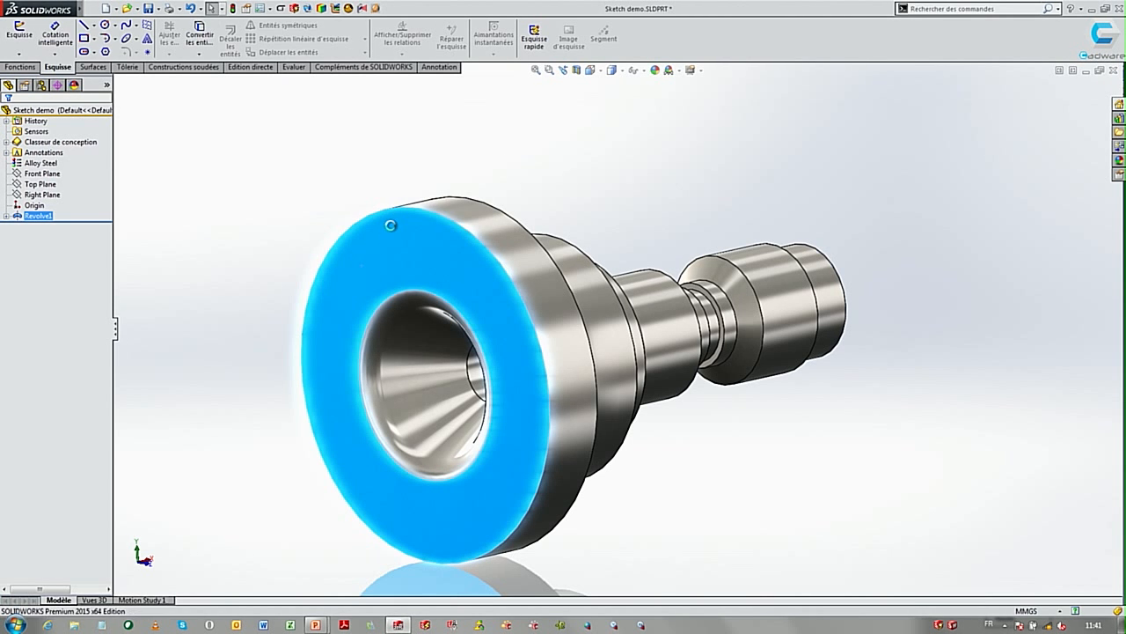
{"action": "left_click", "coordinate": [50, 138]}
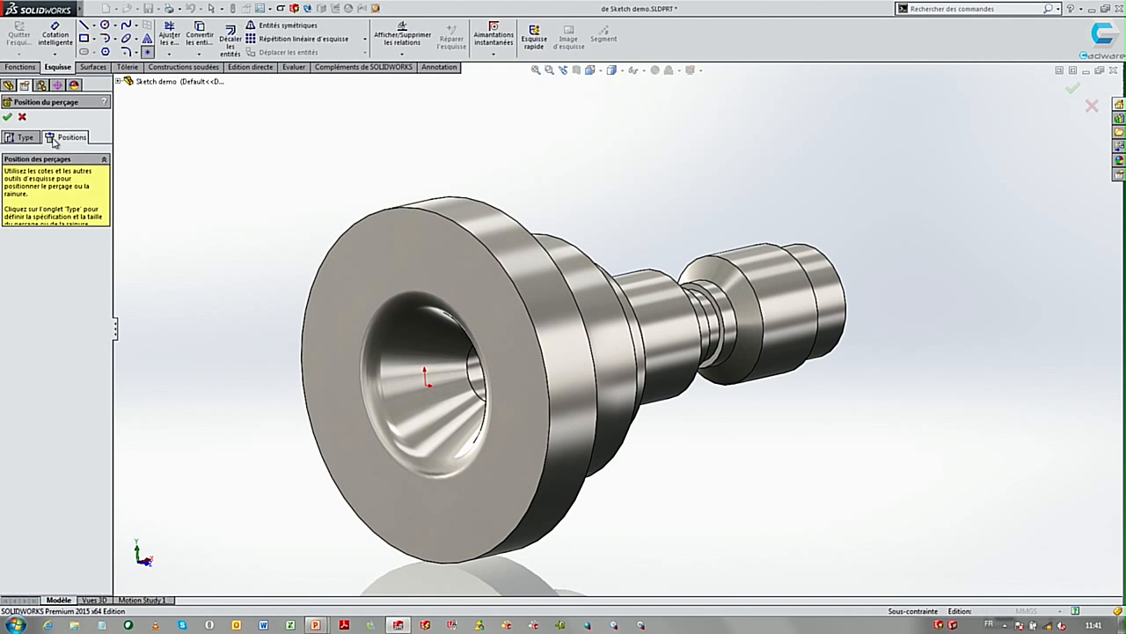
{"action": "right_click_drag", "start_coordinate": [237, 252], "coordinate": [300, 255]}
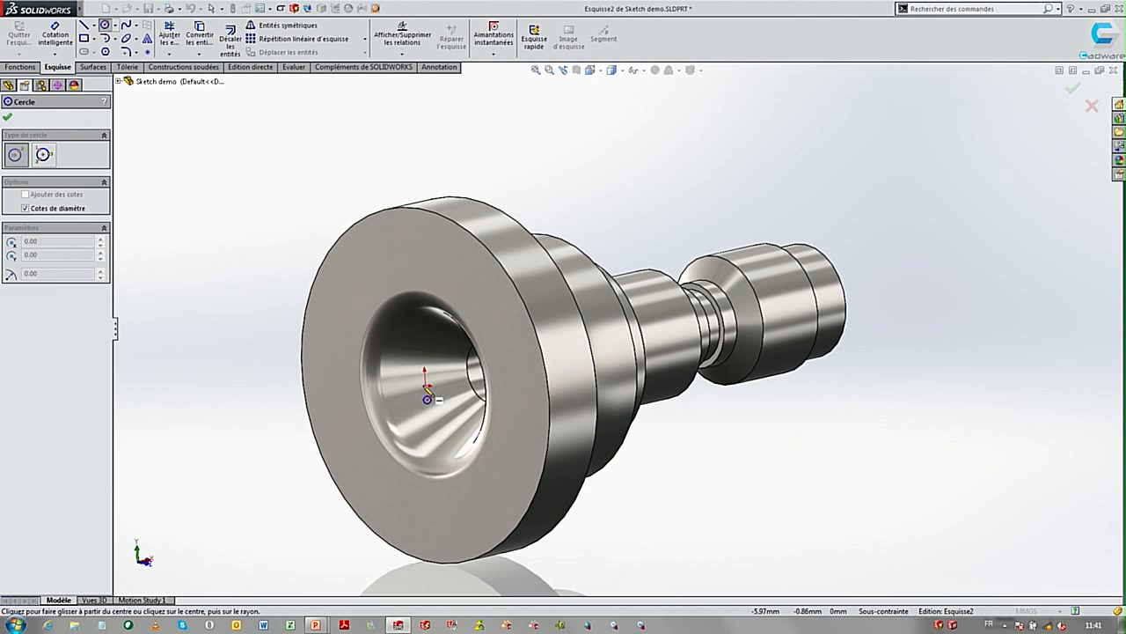
{"action": "left_click", "coordinate": [426, 377]}
{"action": "left_click", "coordinate": [465, 259]}
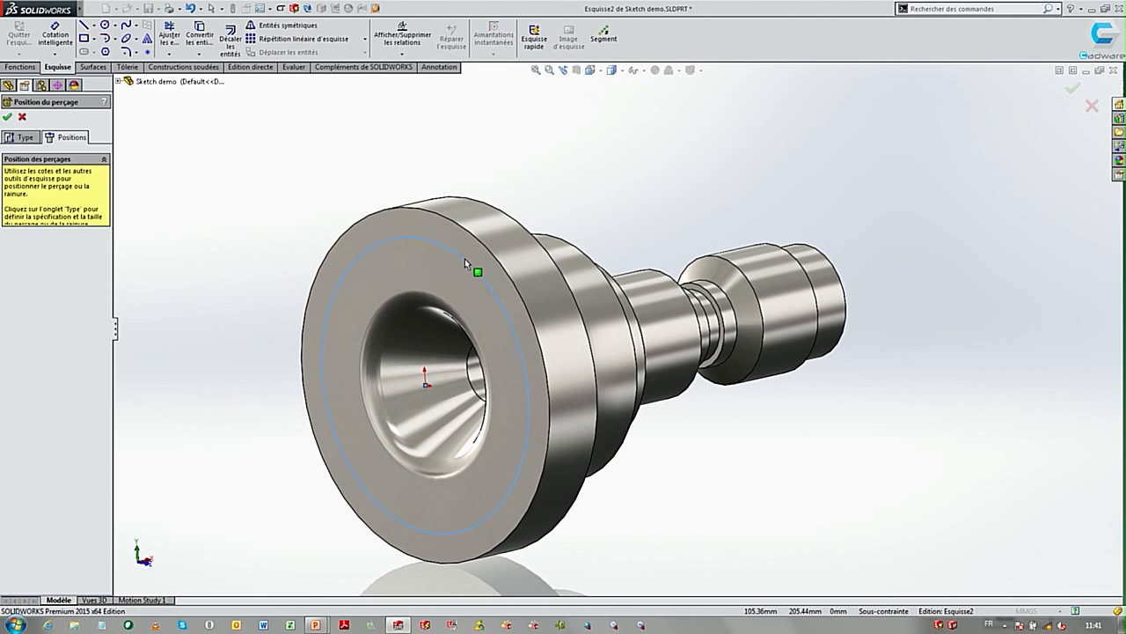
Step: Divide the positioning circle into eight equally spaced sketch points and create the tapped holes at them
{"action": "left_click", "coordinate": [604, 38]}
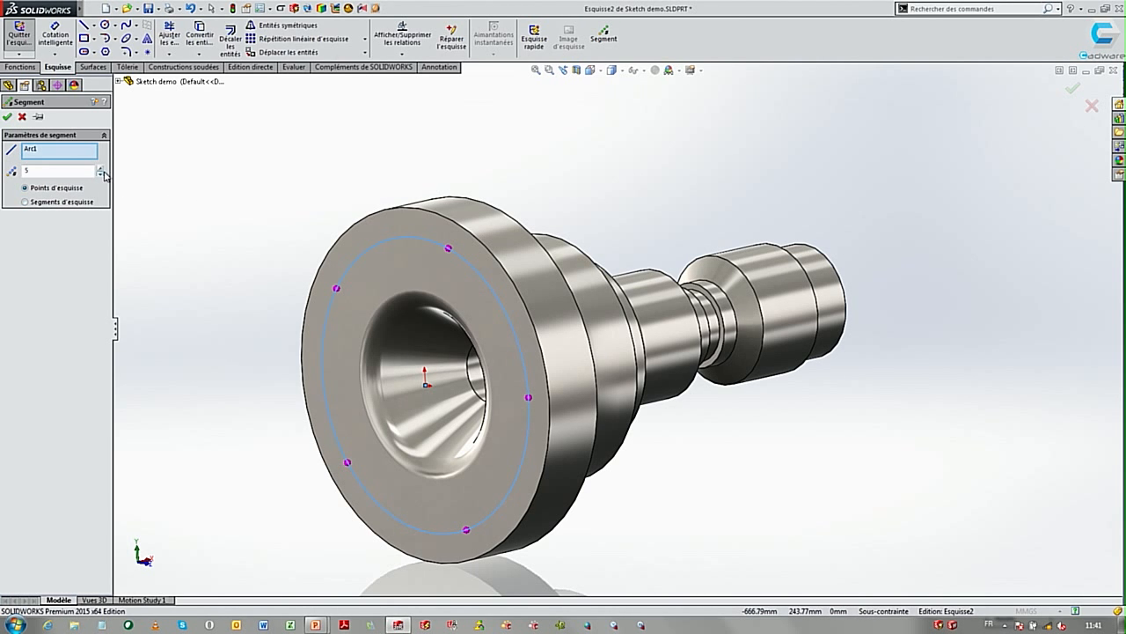
{"action": "left_click", "coordinate": [102, 168]}
{"action": "left_click", "coordinate": [10, 118]}
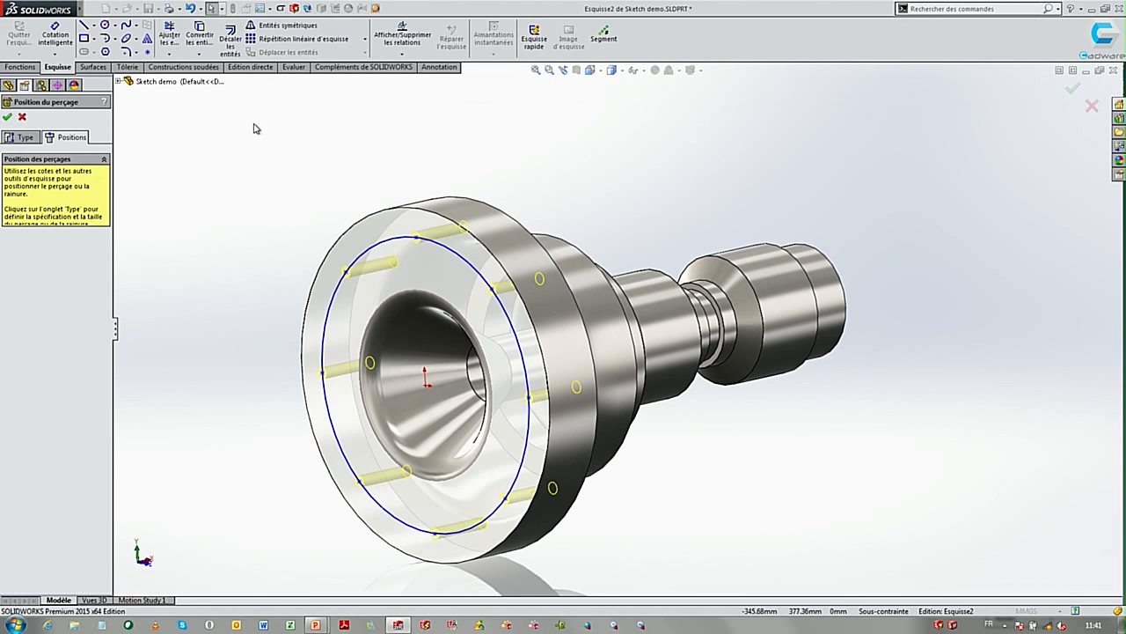
{"action": "right_click_drag", "start_coordinate": [274, 146], "coordinate": [294, 144]}
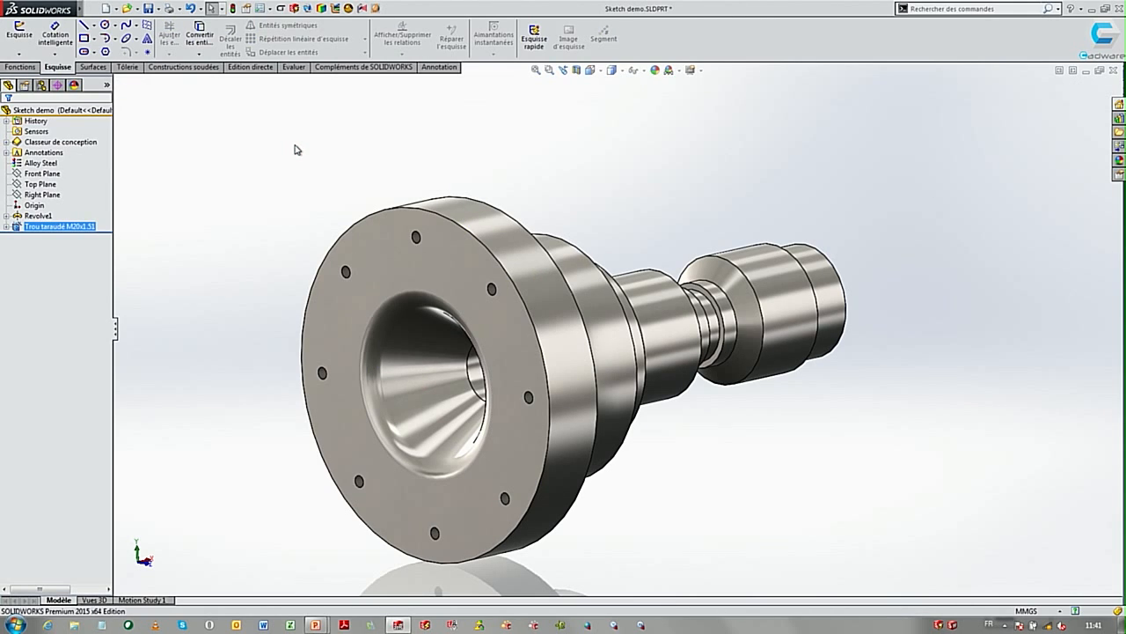